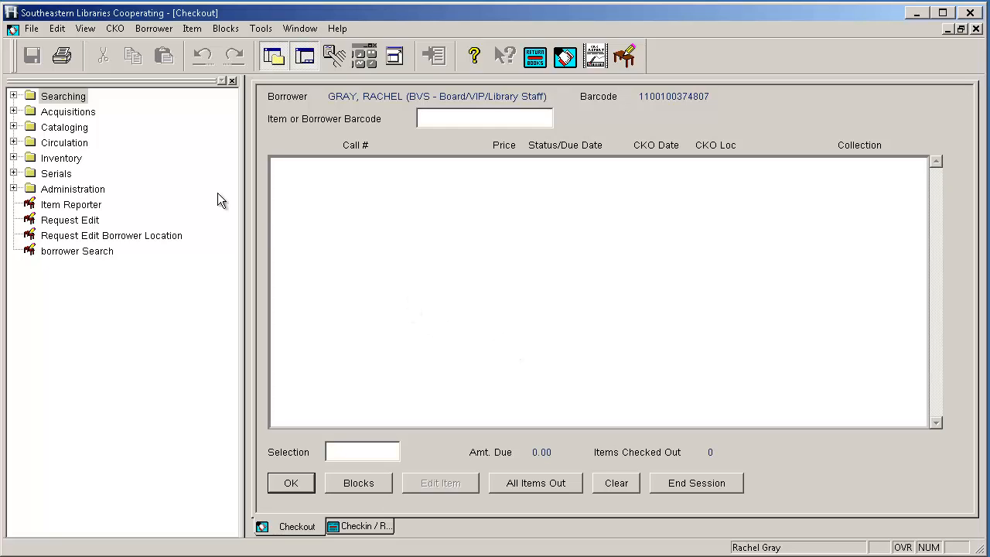
# - Open the borrower's request list, display the full item queue for "Gone girl : a novel" without the navigation pane, and select the borrower's entry
pyautogui.click(169, 34)
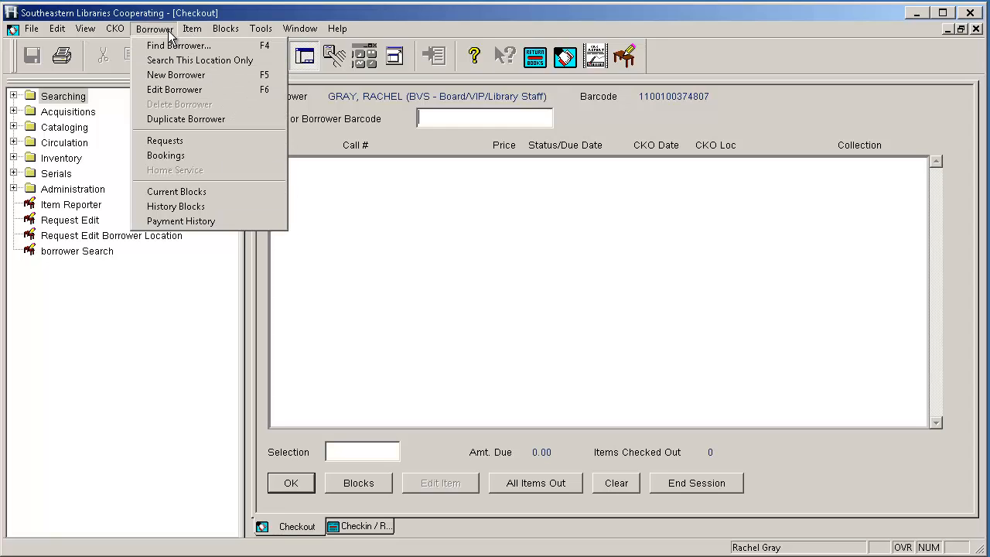
pyautogui.click(166, 140)
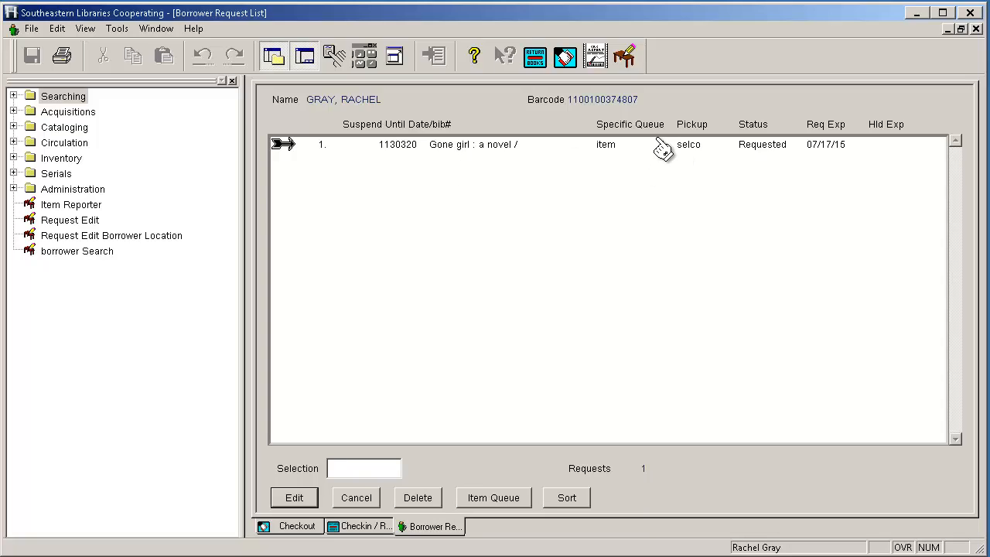
pyautogui.click(477, 500)
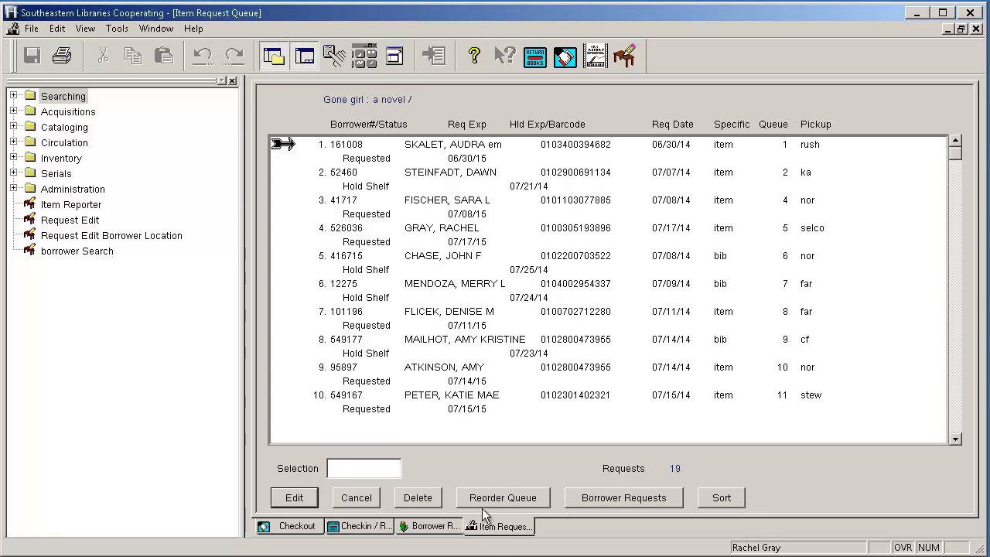
pyautogui.click(433, 529)
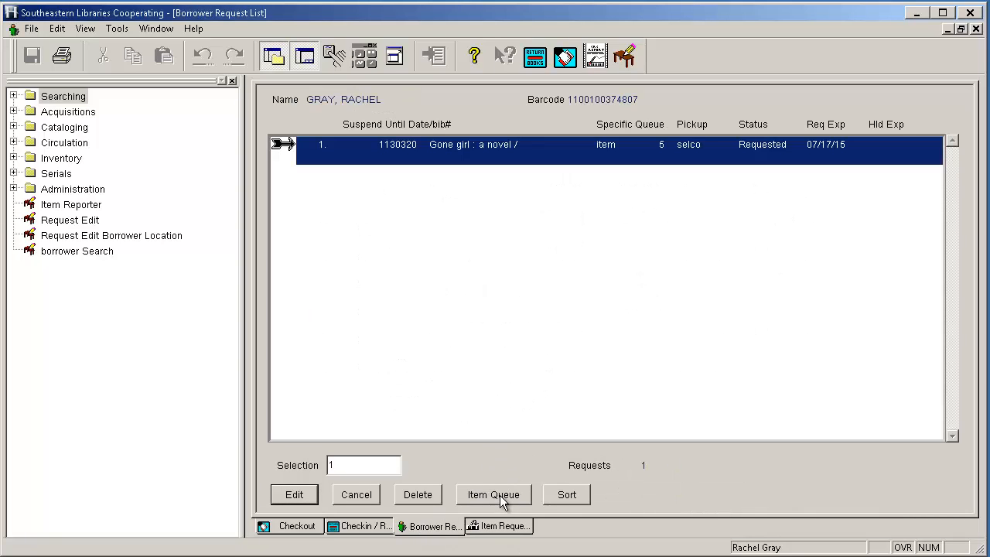
pyautogui.click(507, 529)
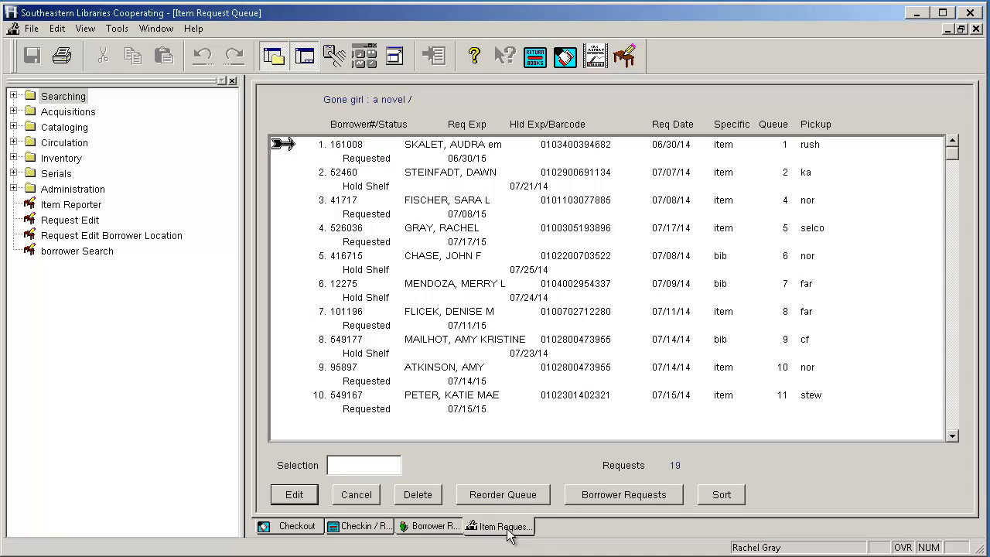
pyautogui.click(266, 63)
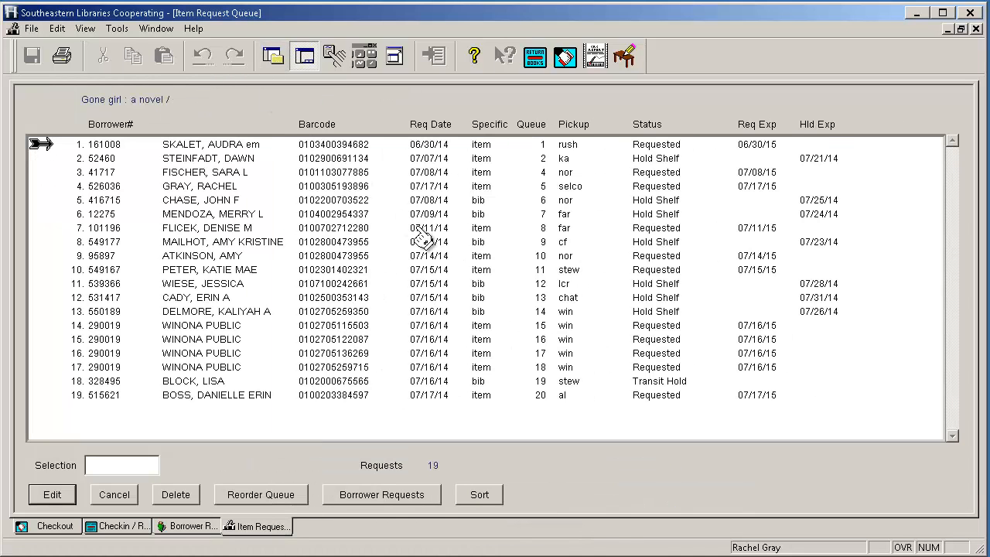
pyautogui.click(209, 190)
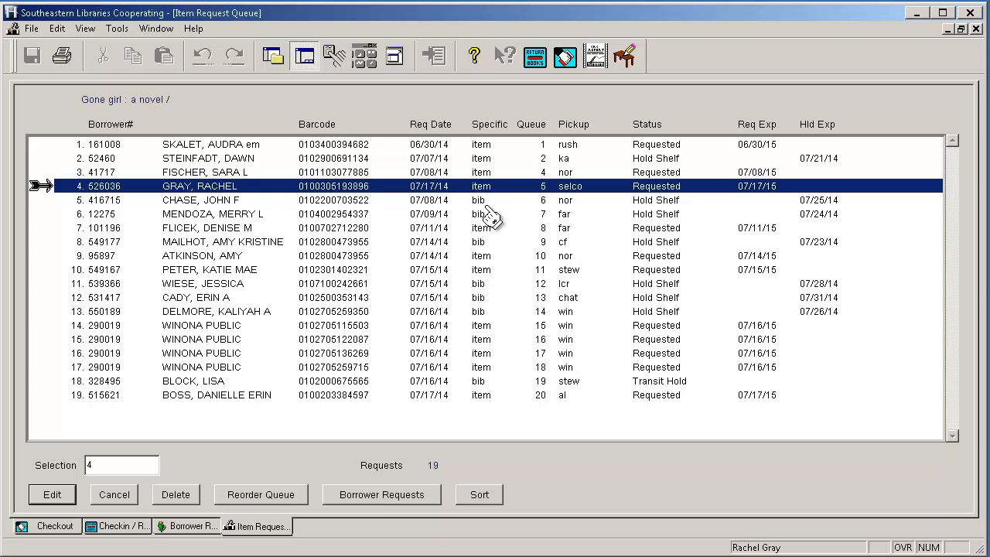
# - Search the Title Browse index for "gone girl" and open the bibliographic detail of the c2012 print edition "Gone girl : a novel"
pyautogui.press('F3')
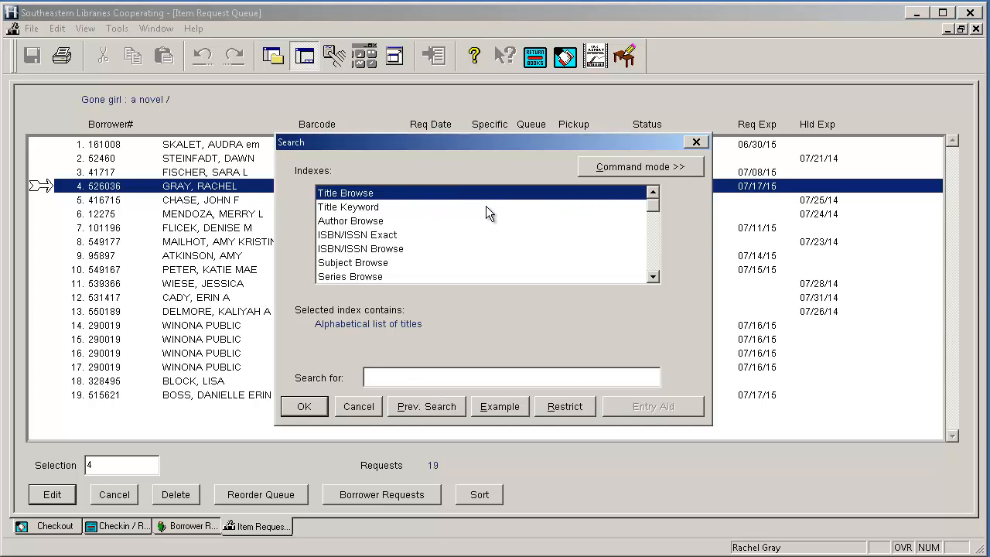
pyautogui.write('gone girl')
pyautogui.press('Return')
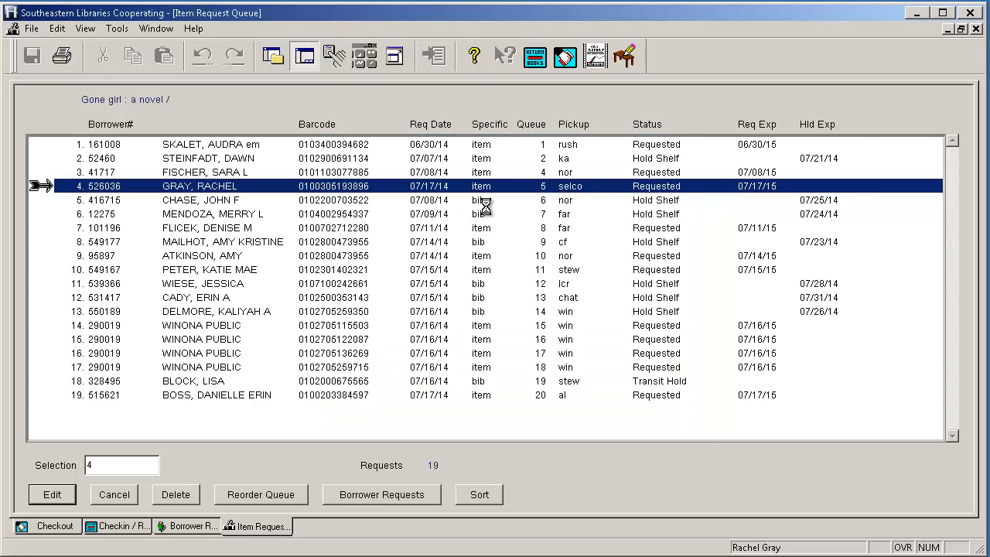
pyautogui.click(498, 227)
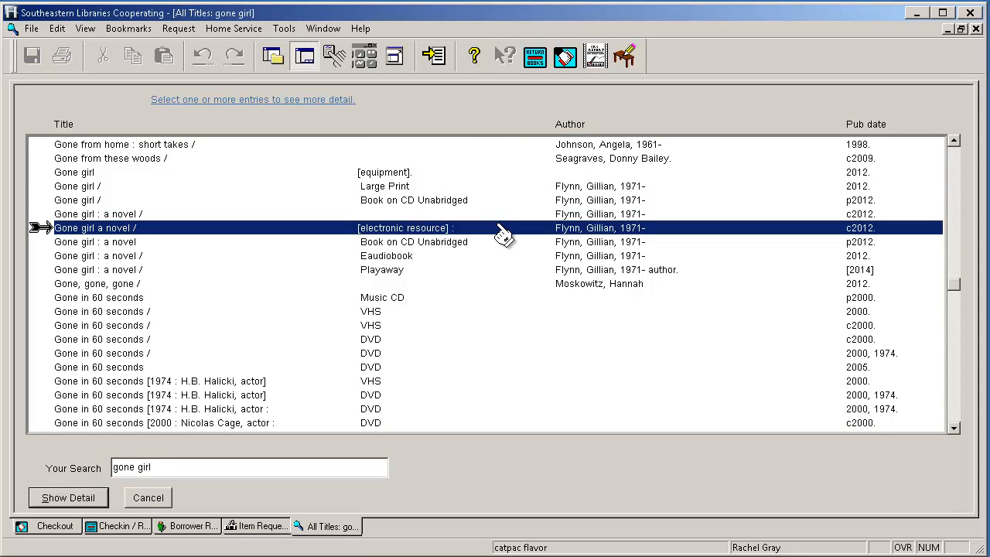
pyautogui.click(498, 229)
pyautogui.click(502, 215)
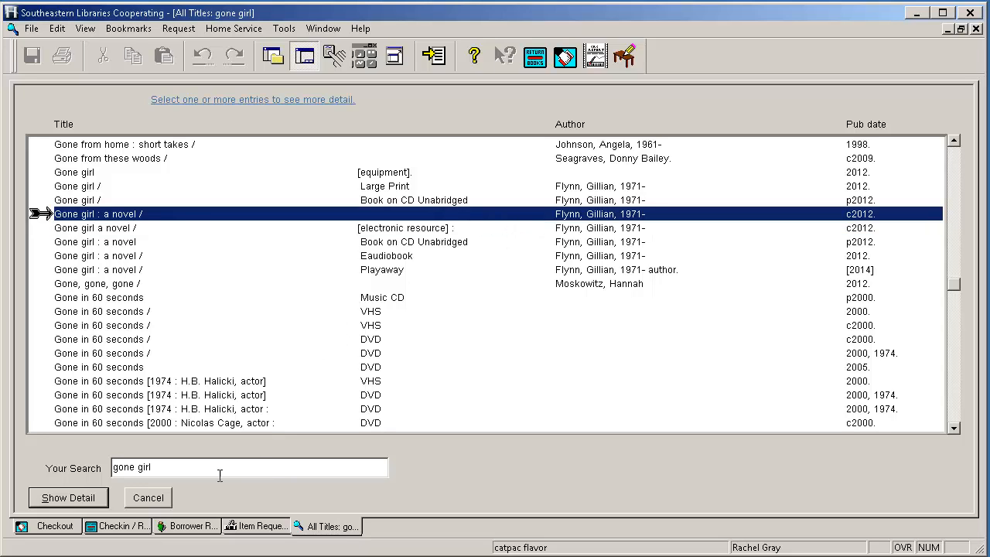
pyautogui.click(101, 496)
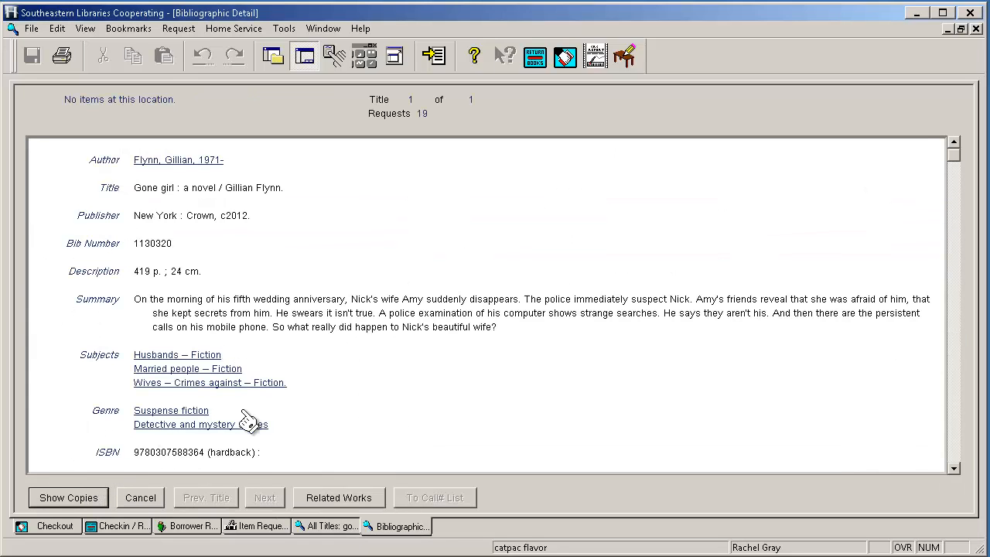
# - List the title's copies at all library locations and browse to the Kasson Public Library copy
pyautogui.click(85, 499)
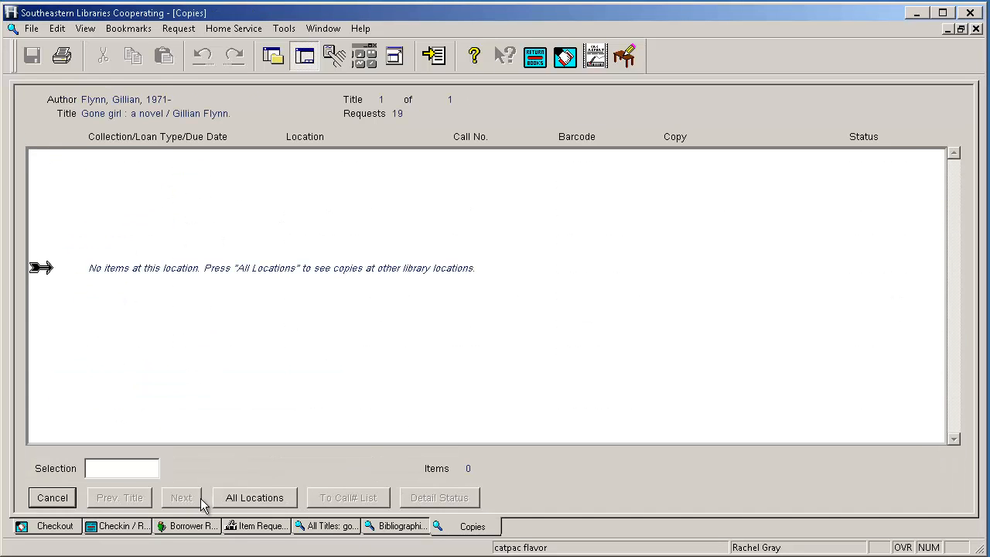
pyautogui.click(252, 499)
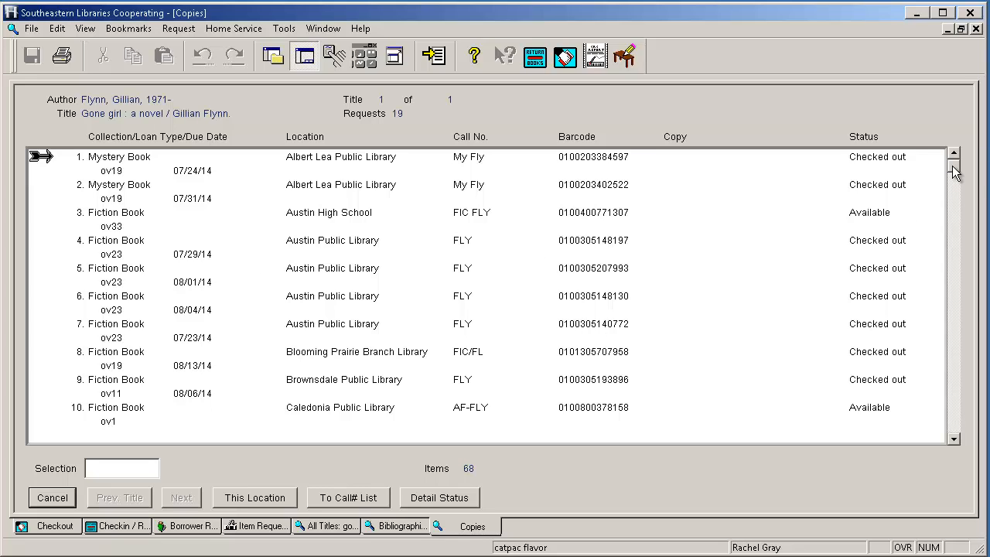
pyautogui.moveTo(954, 171); pyautogui.dragTo(954, 265)
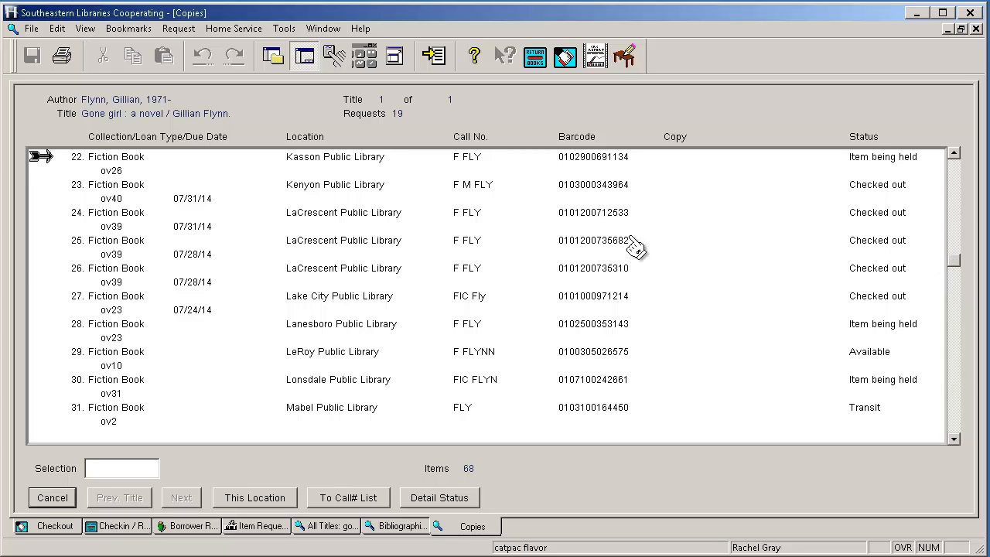
# - Place a standard hold request on the title for the borrower with This Copy Only unchecked and pickup at Southeastern Libraries Cooperating
pyautogui.click(178, 31)
pyautogui.click(190, 46)
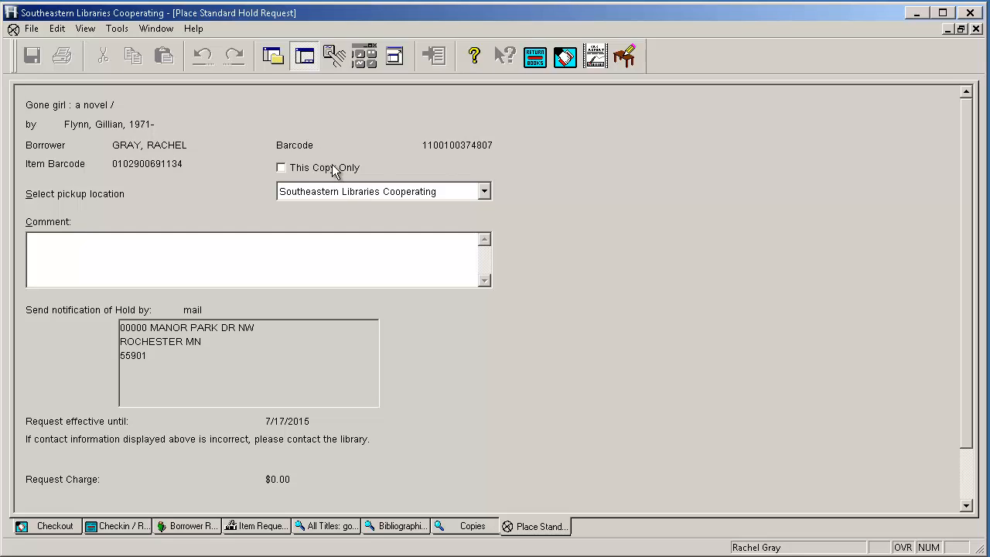
pyautogui.click(963, 495)
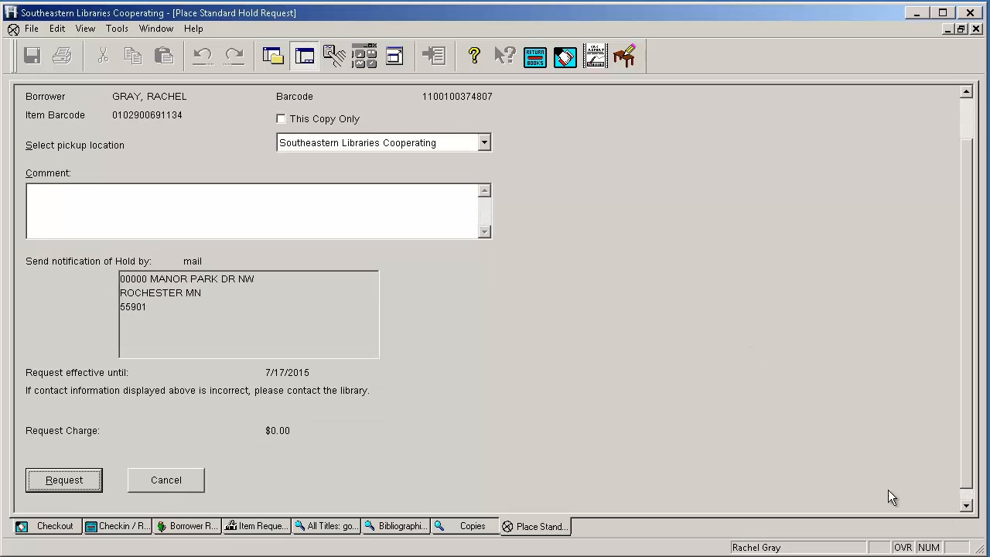
pyautogui.click(66, 486)
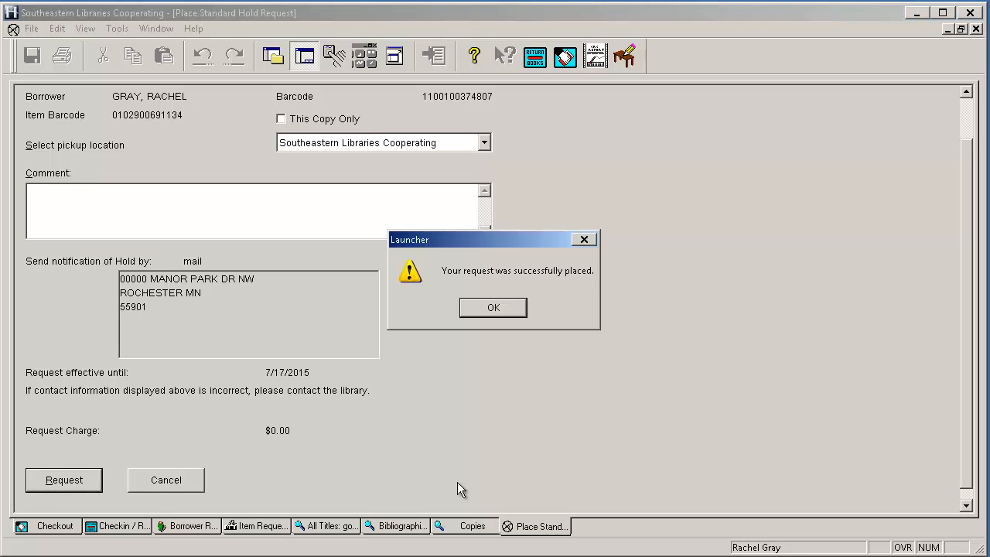
pyautogui.click(493, 308)
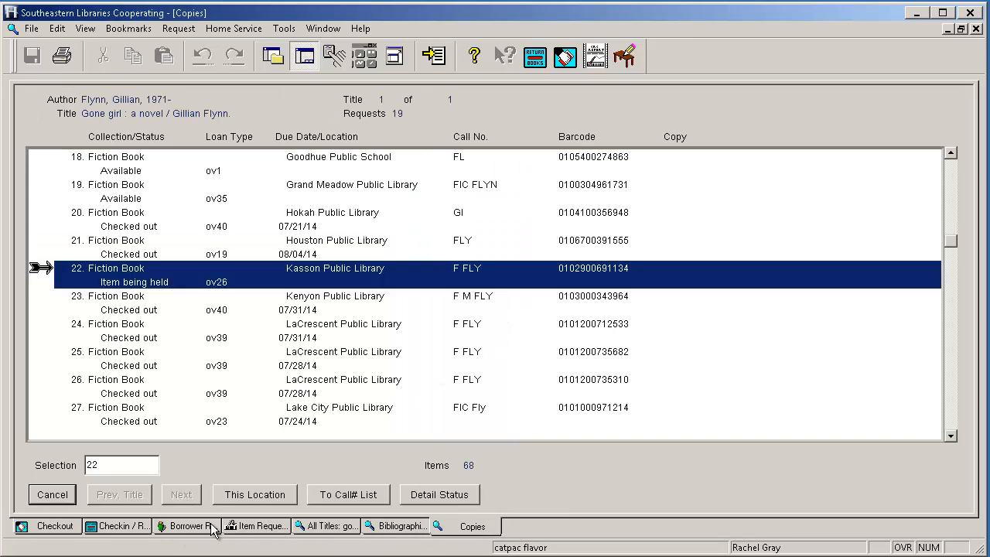
# - Open the title's request list and compare the borrower's item-specific request with the new bib-level request
pyautogui.click(178, 29)
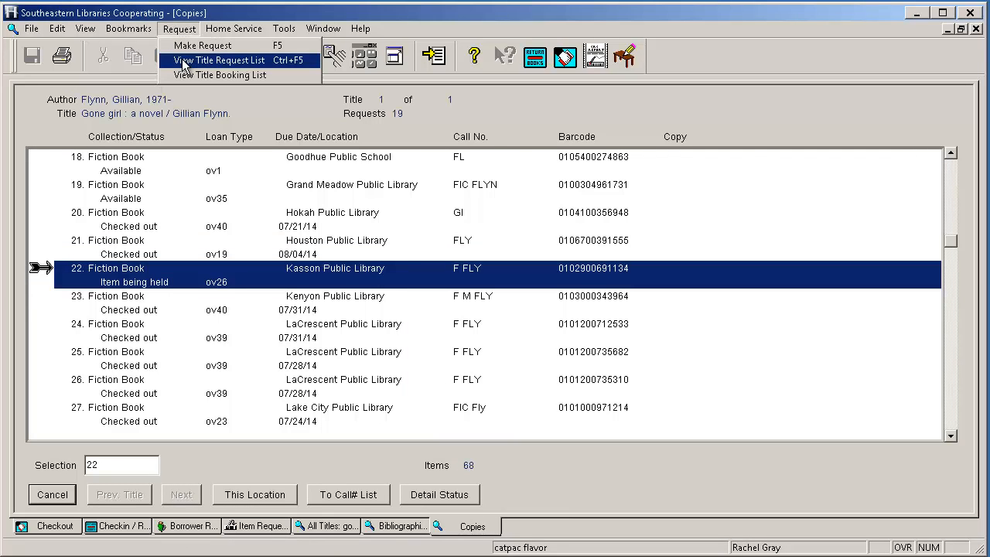
pyautogui.click(184, 62)
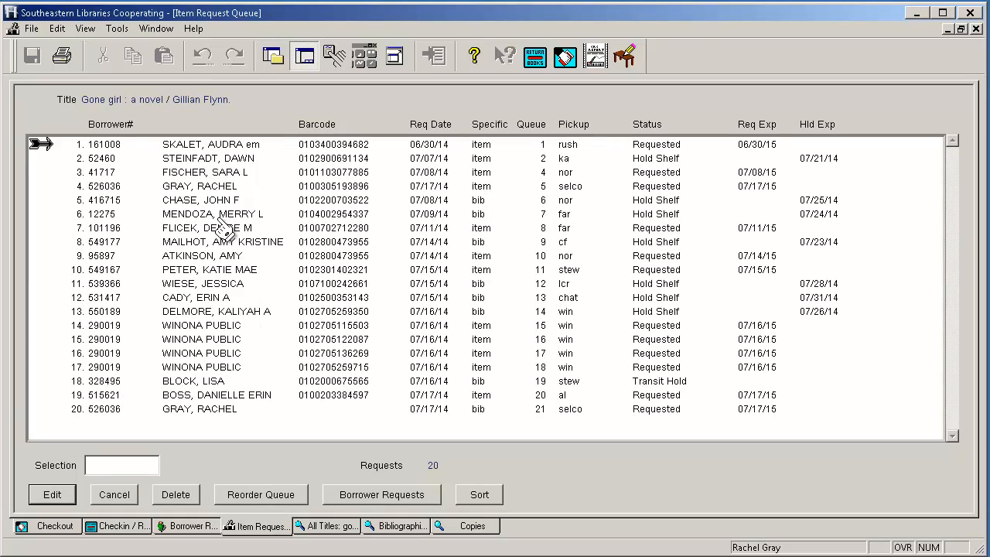
pyautogui.click(218, 187)
pyautogui.keyDown('ctrl'); pyautogui.click(197, 409); pyautogui.keyUp('ctrl')
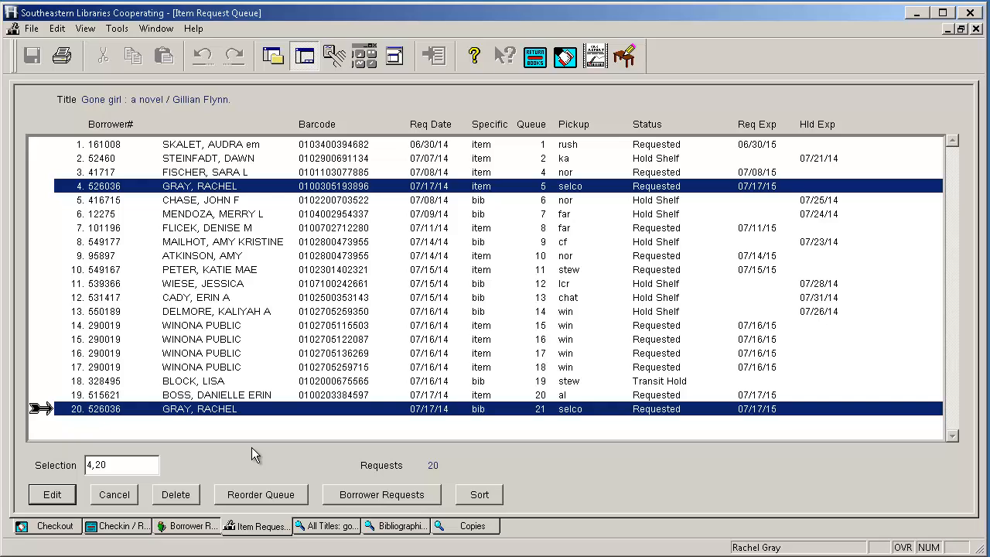
pyautogui.moveTo(248, 408); pyautogui.dragTo(264, 193)
pyautogui.click(263, 190)
pyautogui.click(231, 407)
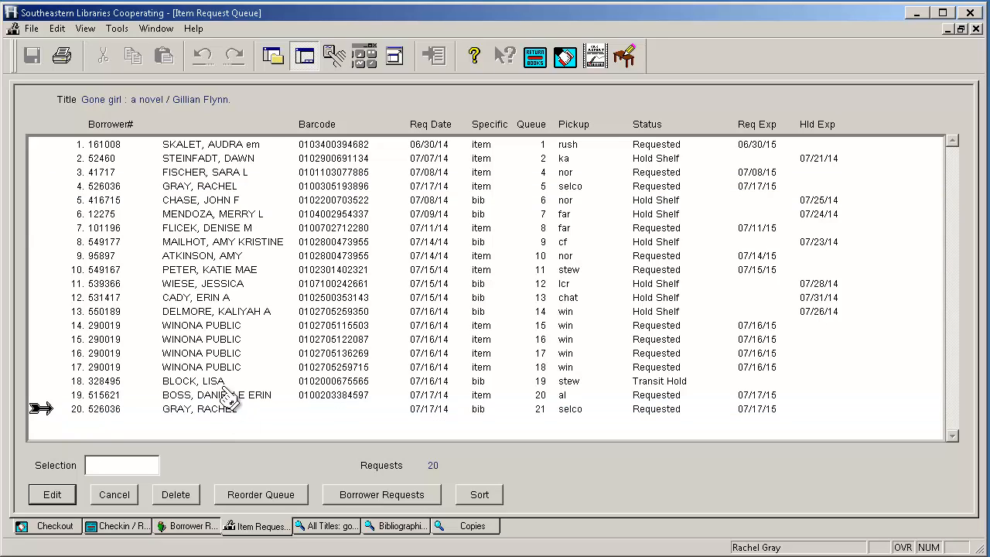
# - Delete the borrower's item-specific request at queue position 5
pyautogui.click(201, 189)
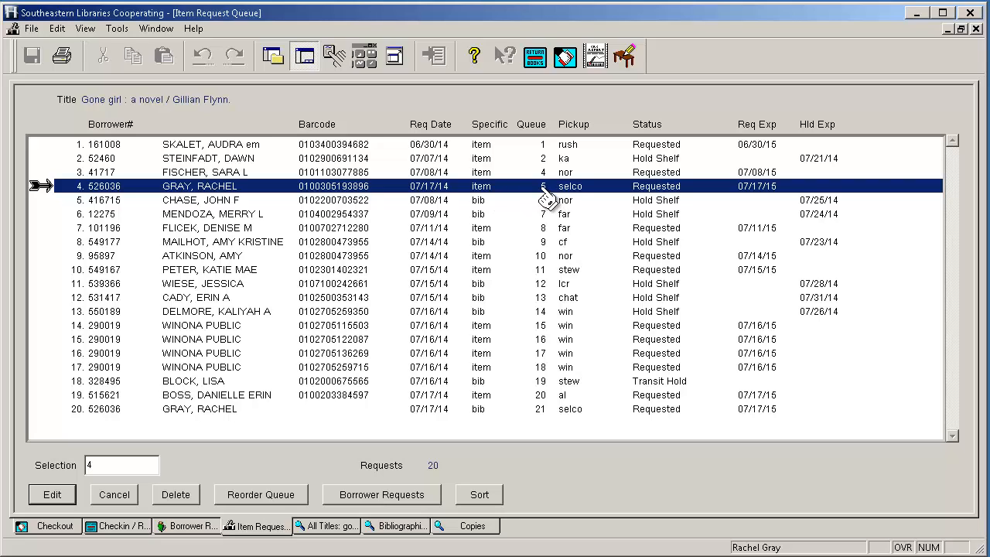
pyautogui.click(176, 495)
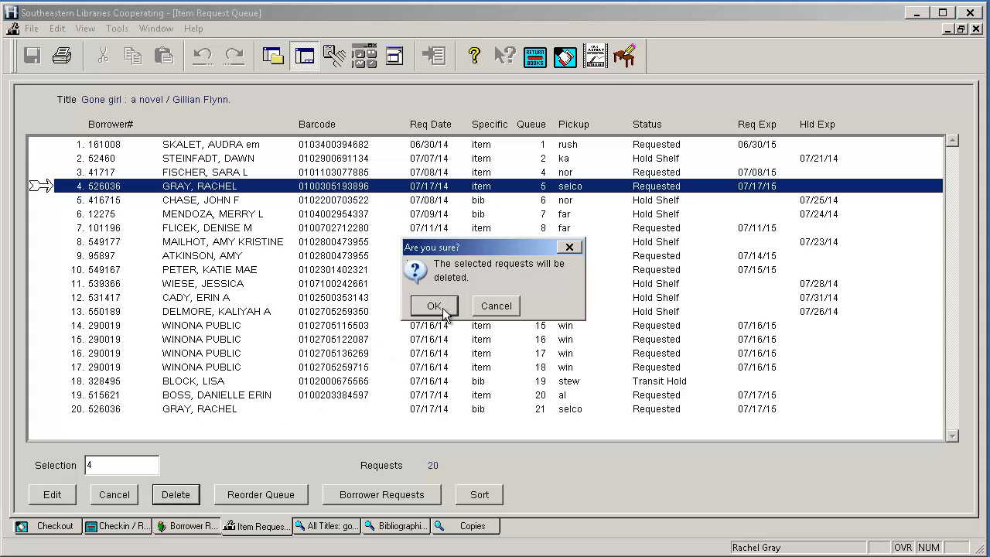
pyautogui.click(435, 306)
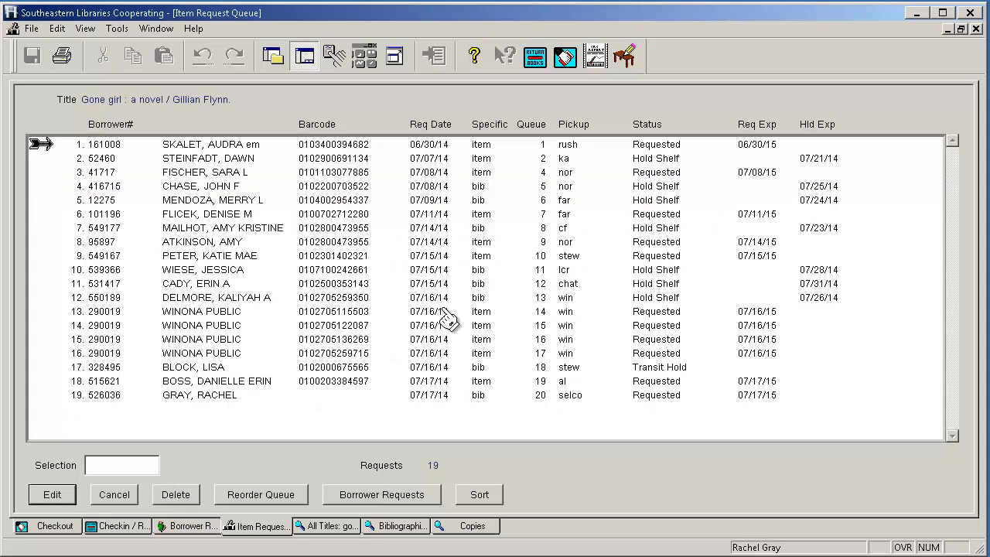
# - Move the borrower's bib-level request to position 5 in the request queue
pyautogui.click(225, 396)
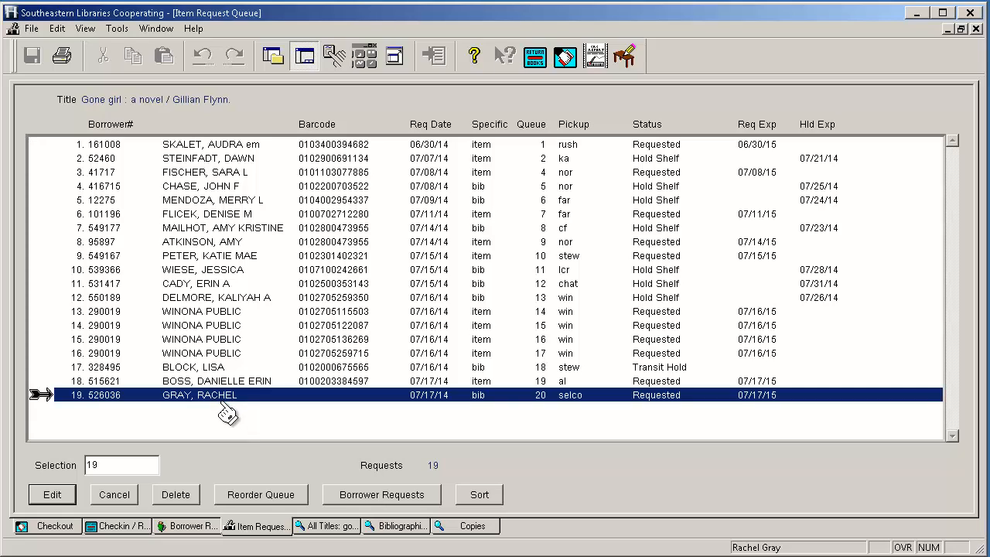
pyautogui.click(272, 496)
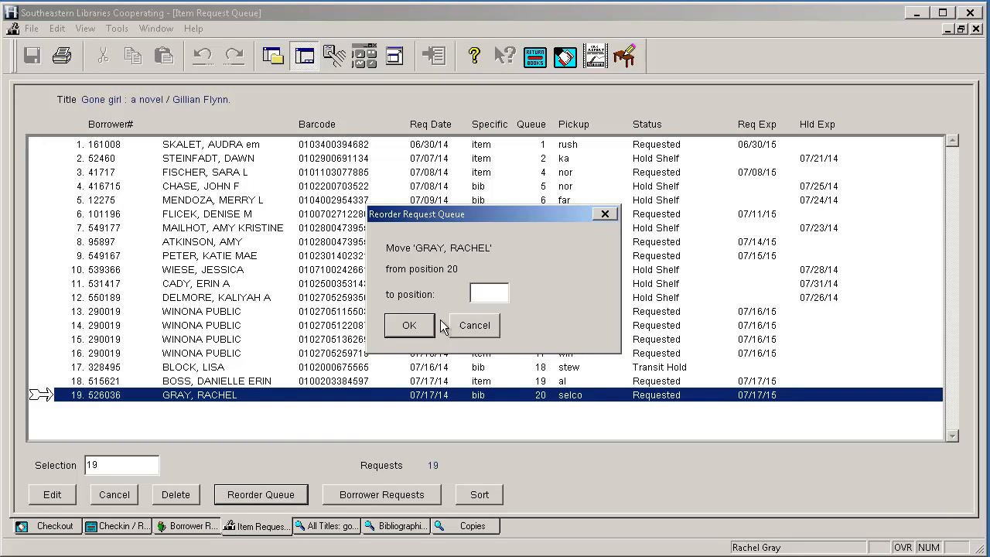
pyautogui.write('5')
pyautogui.click(409, 326)
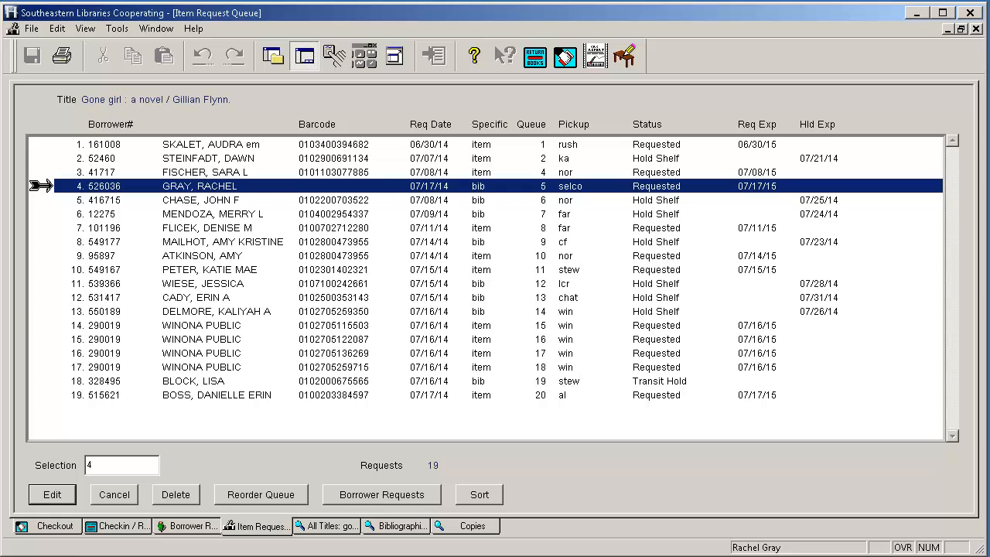
# - Delete the Request Deleted block for "Gone girl : a novel" from the borrower's current blocks
pyautogui.click(68, 529)
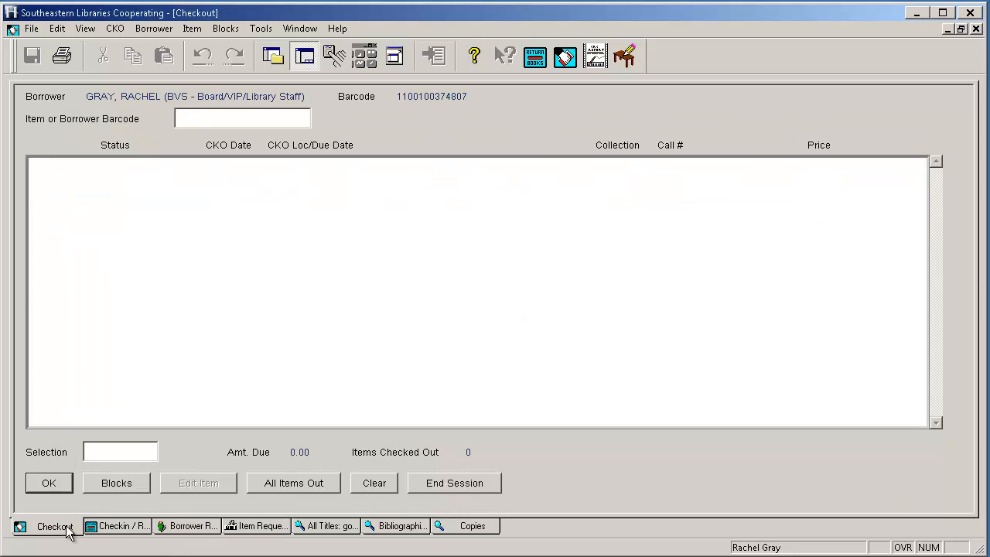
pyautogui.click(144, 483)
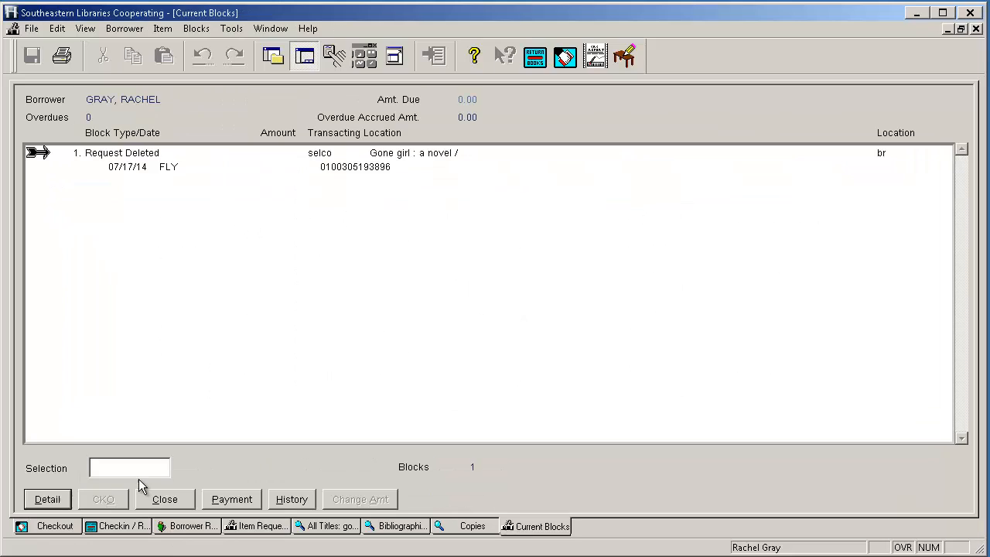
pyautogui.click(112, 168)
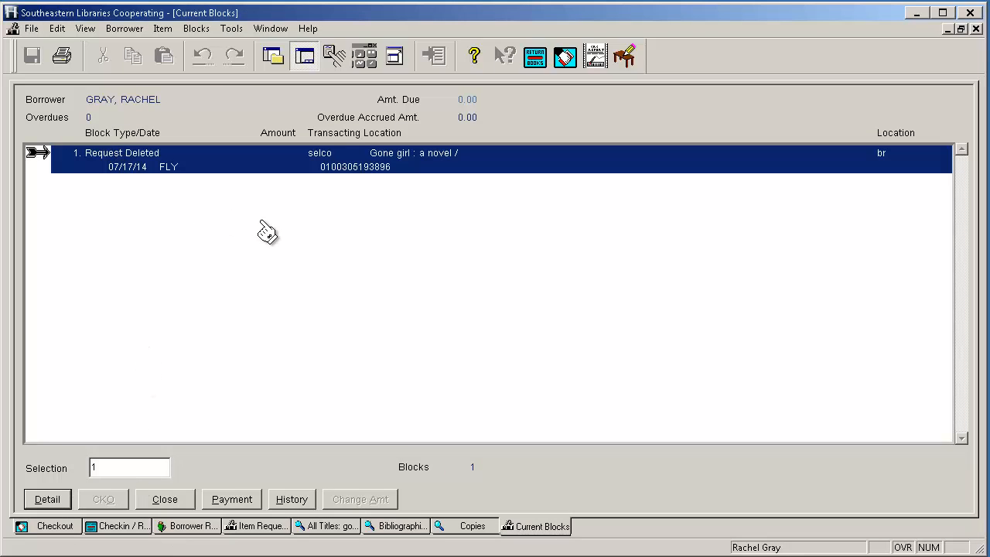
pyautogui.click(167, 36)
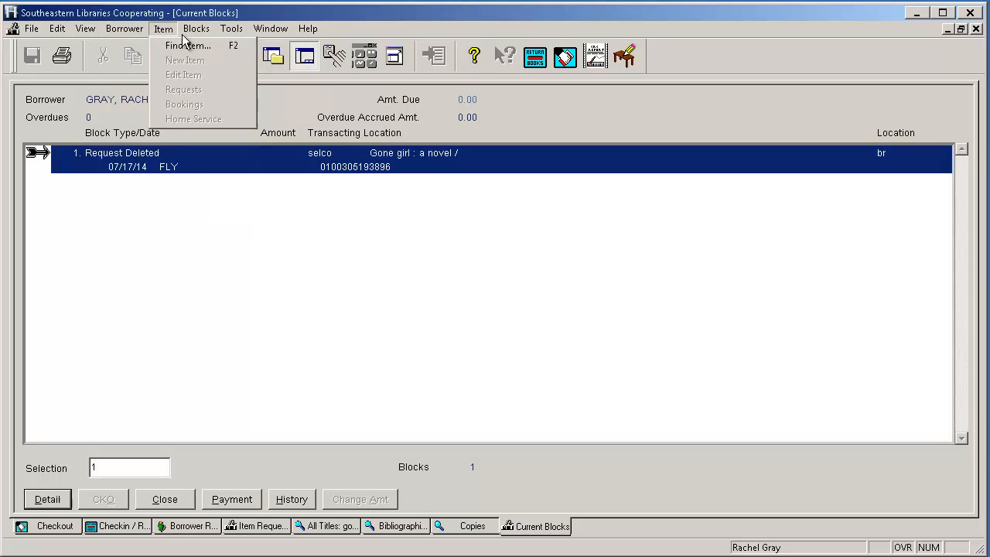
pyautogui.moveTo(197, 28)
pyautogui.click(215, 133)
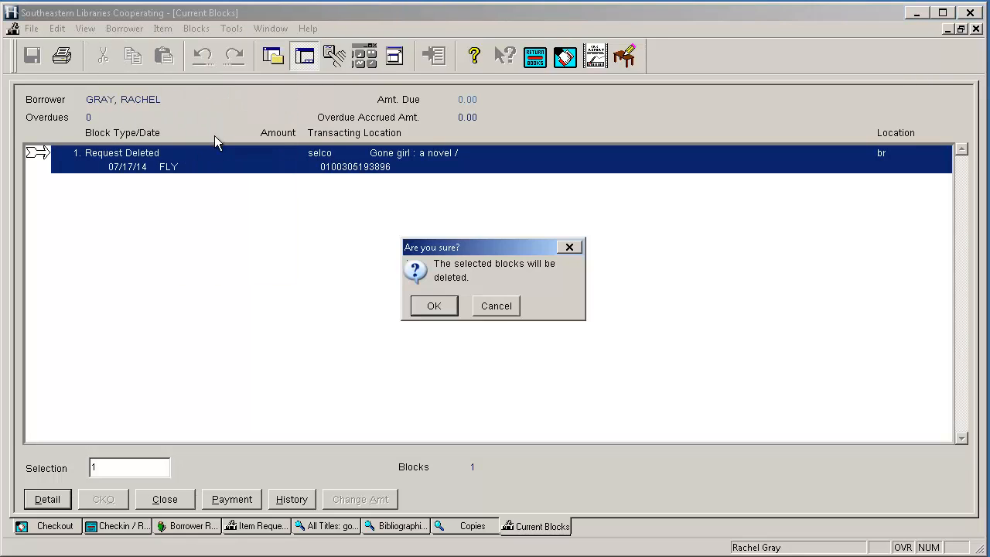
pyautogui.click(449, 306)
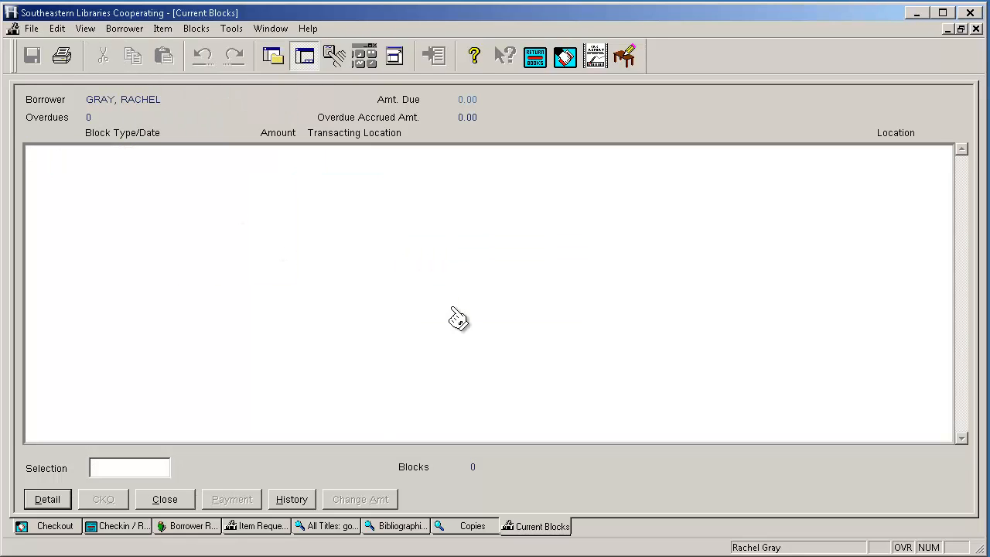
# - Close the borrower's blocks and list all items the borrower currently has checked out
pyautogui.click(157, 501)
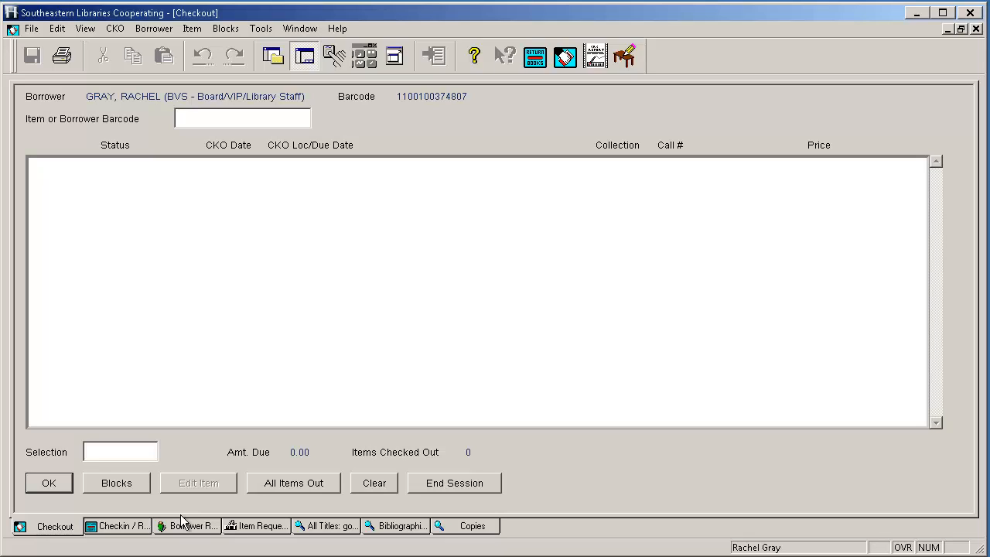
pyautogui.click(375, 483)
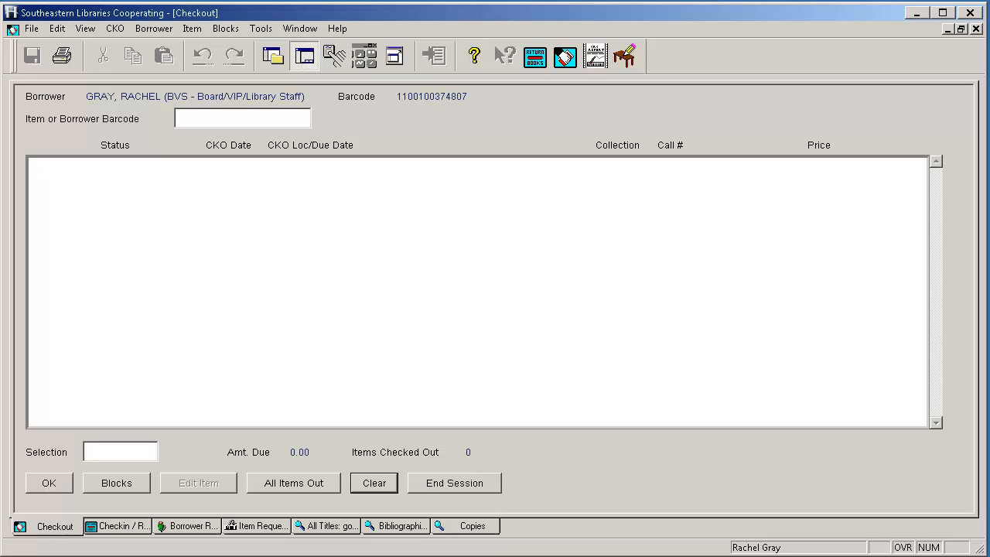
pyautogui.click(289, 482)
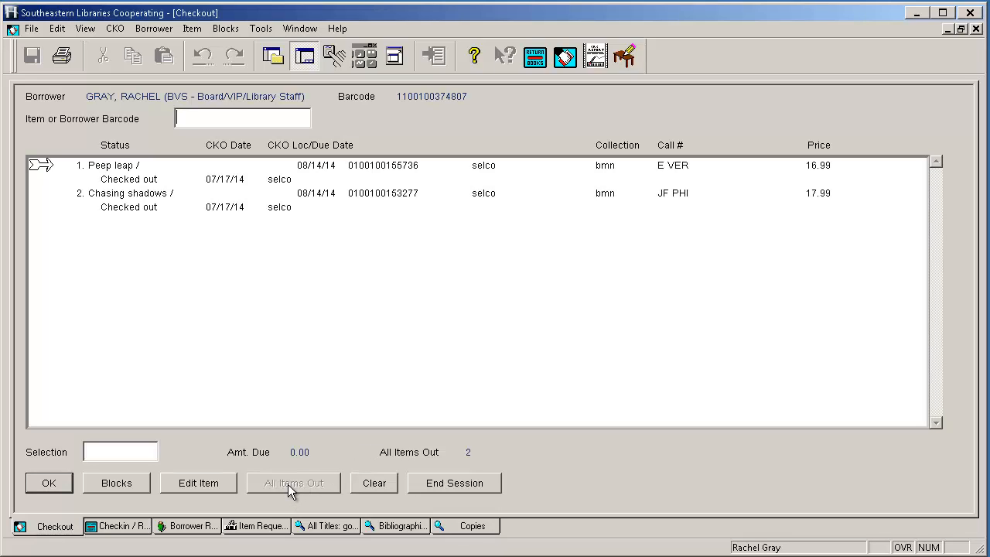
# - Mark the checked-out item "Peep leap" as Claim Returned and confirm the change
pyautogui.click(116, 180)
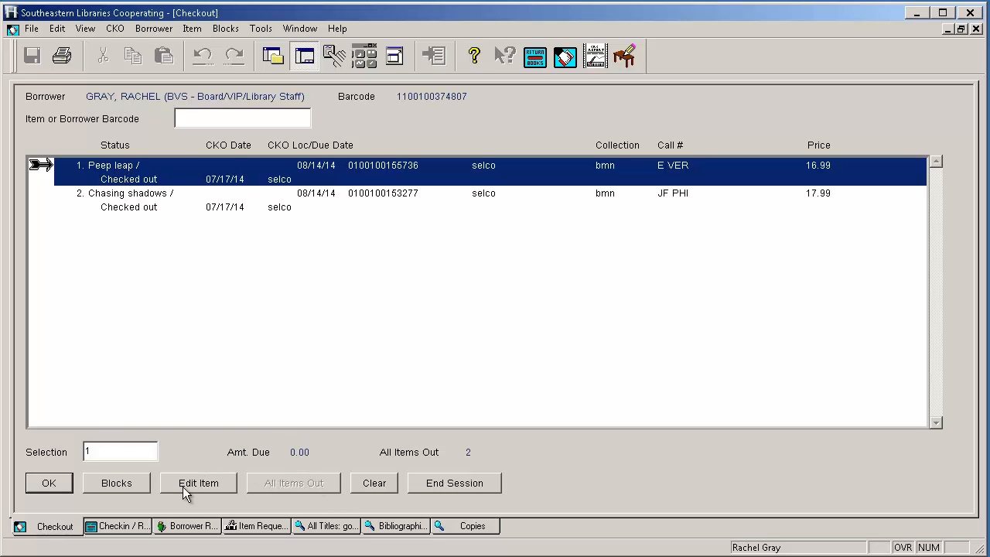
pyautogui.click(123, 30)
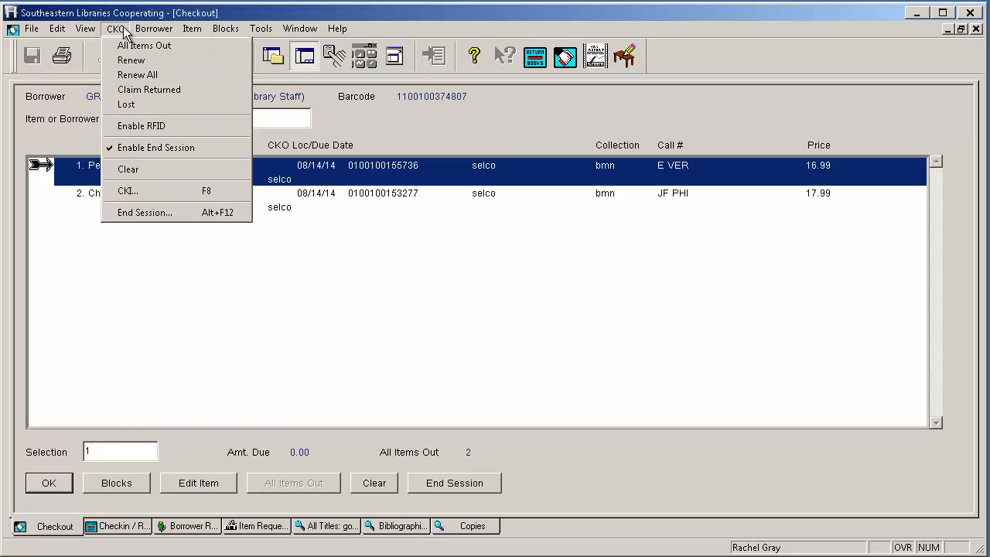
pyautogui.click(147, 90)
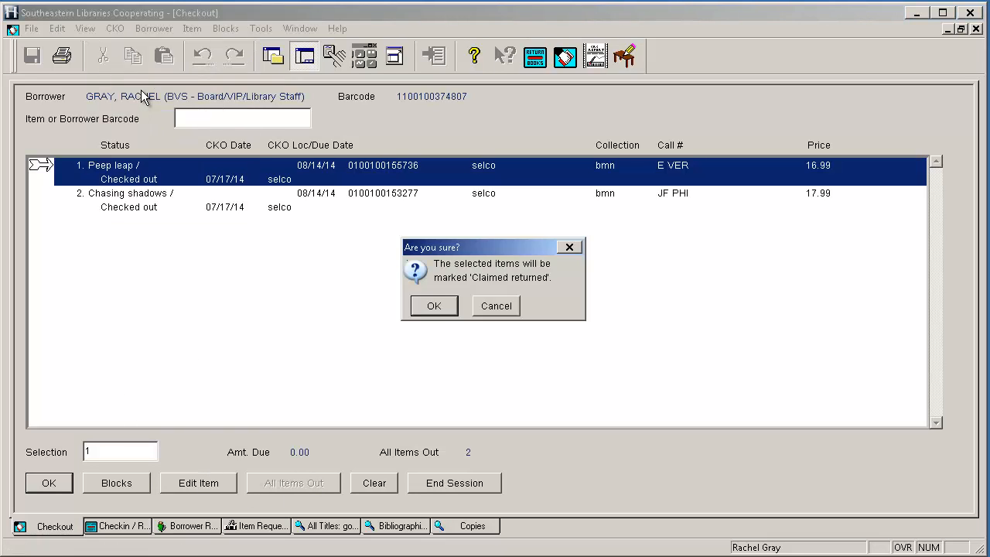
pyautogui.click(435, 308)
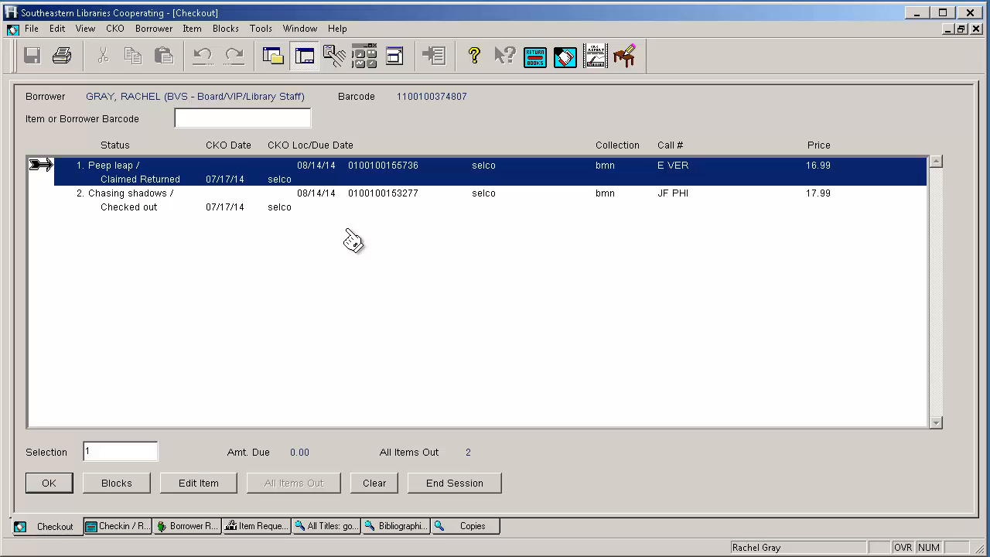
# - Mark the checked-out item "Chasing shadows" as Lost, charge the borrower and acknowledge the fee message
pyautogui.moveTo(184, 206); pyautogui.dragTo(169, 230)
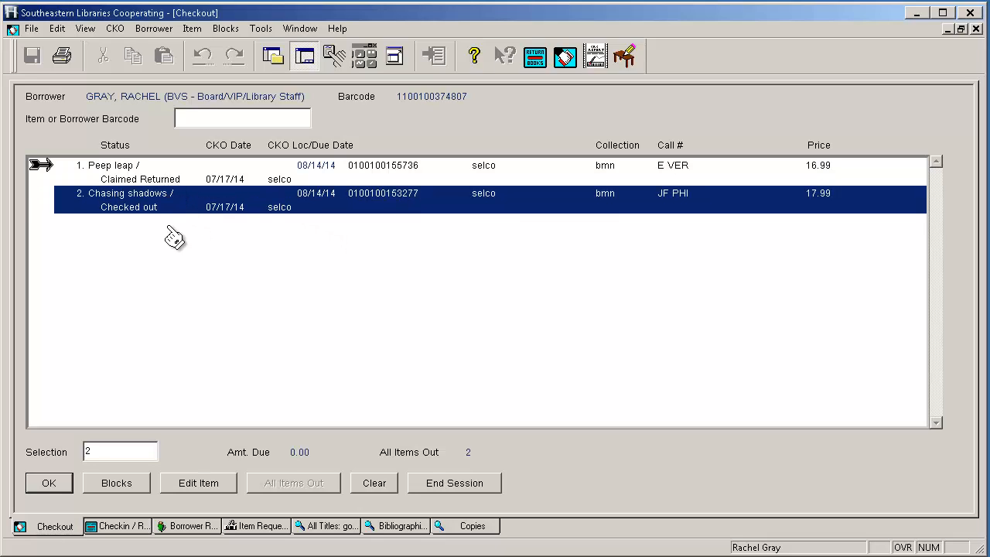
pyautogui.click(141, 33)
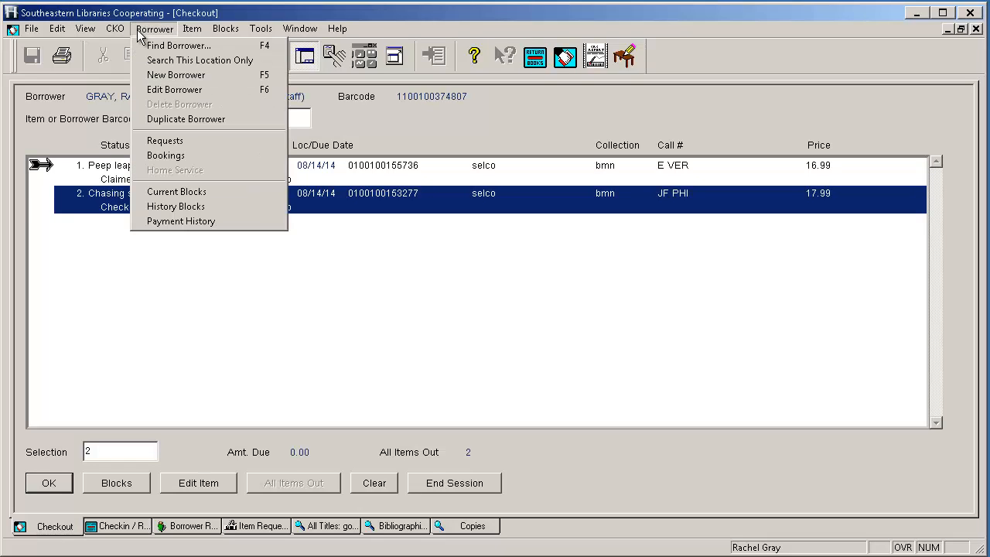
pyautogui.moveTo(123, 31)
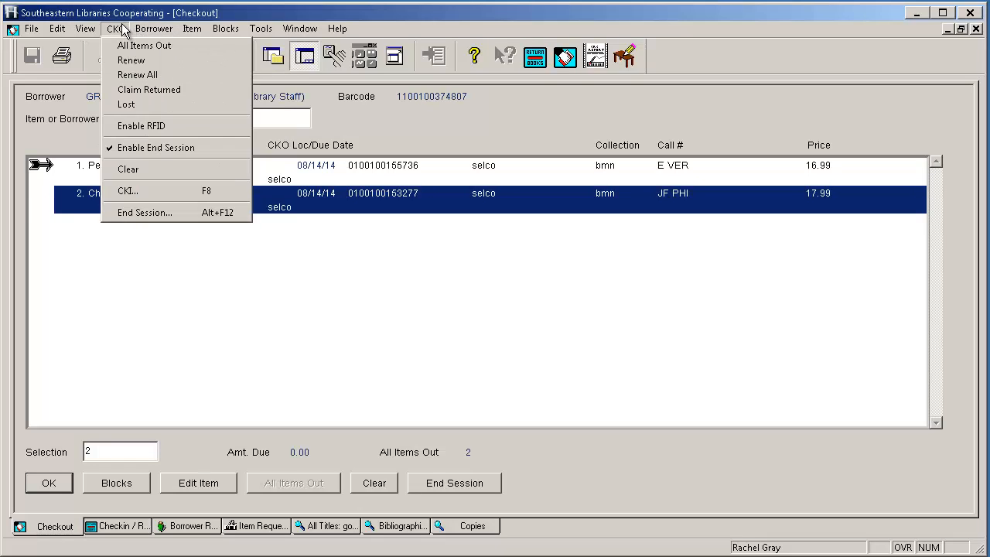
pyautogui.click(197, 105)
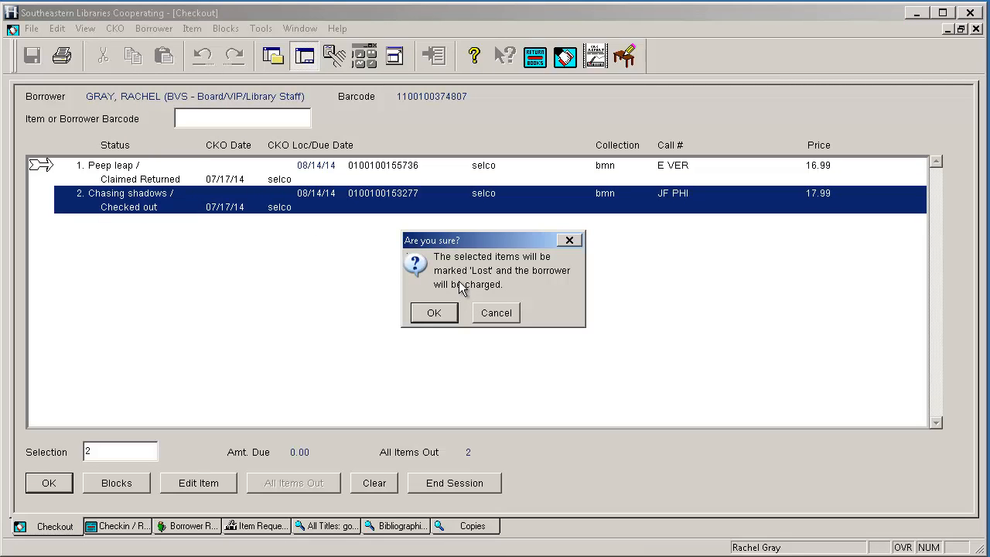
pyautogui.click(436, 314)
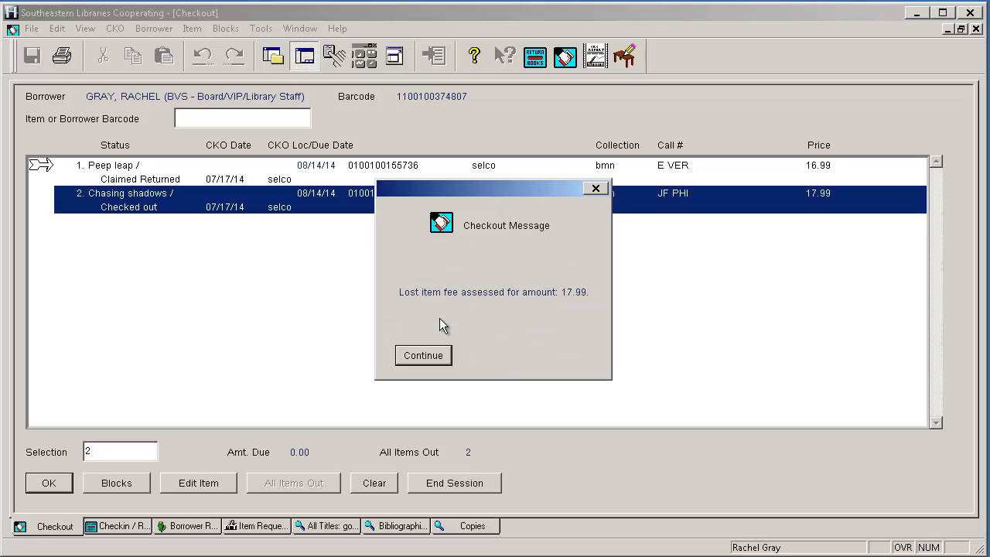
pyautogui.click(435, 358)
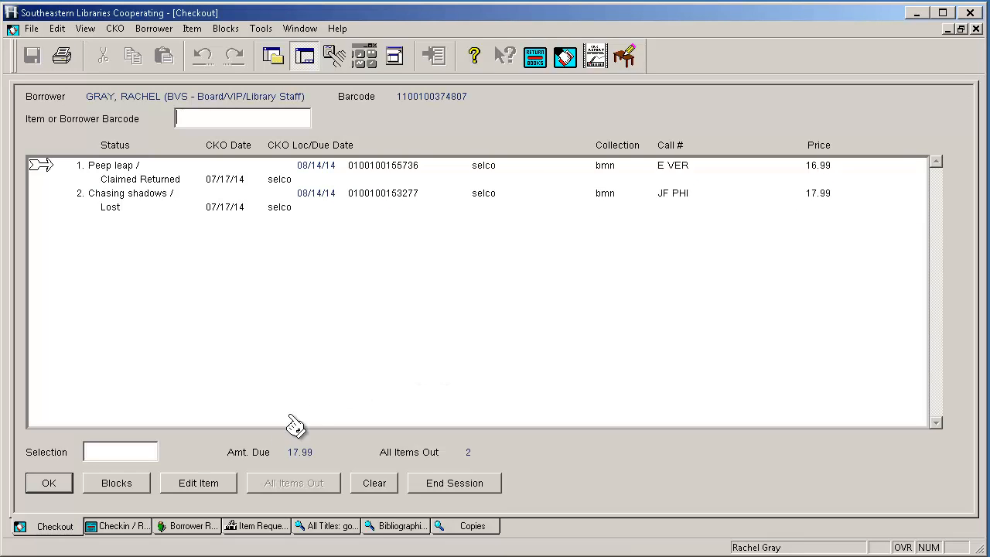
# - Review the borrower's Claimed Return and Lost blocks, and view the Lost block's fine payment form without paying
pyautogui.click(116, 482)
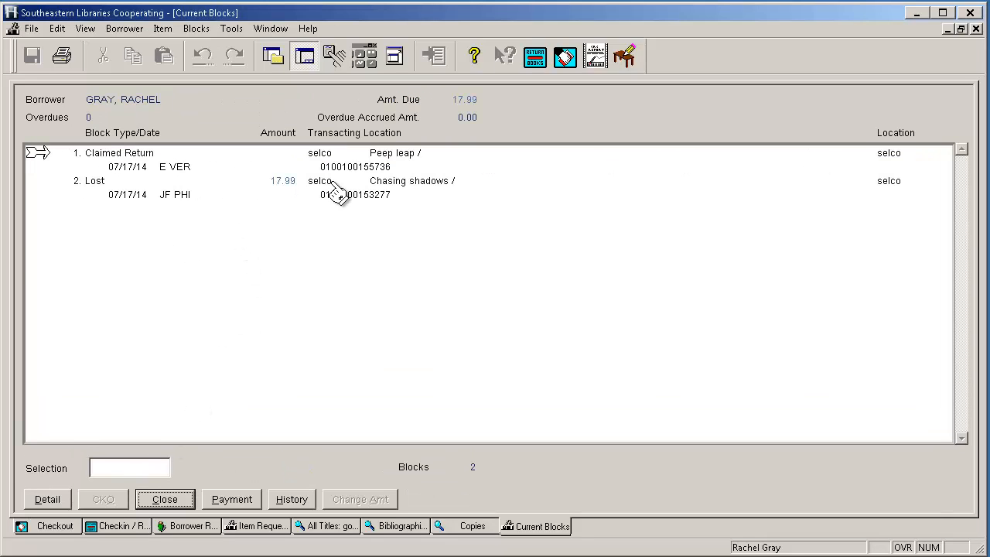
pyautogui.click(130, 164)
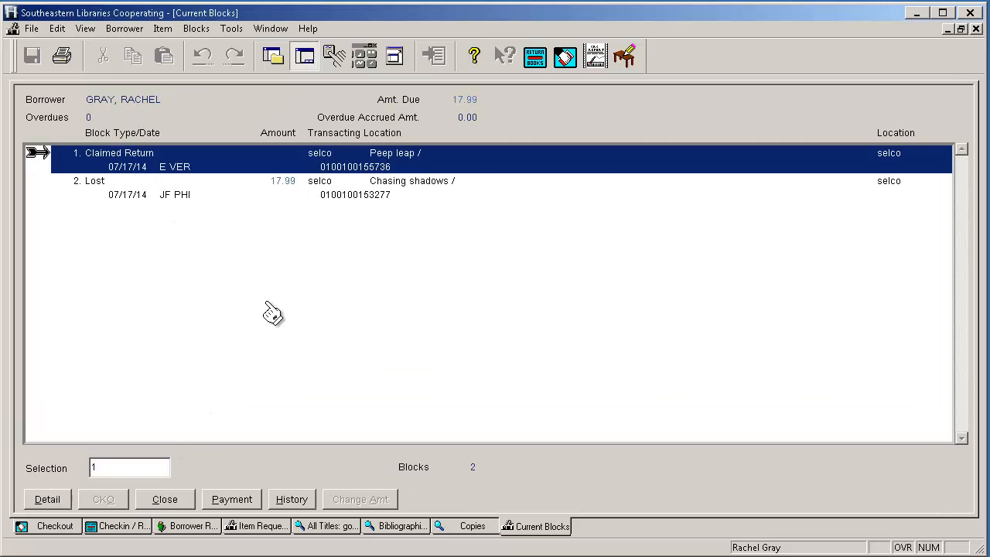
pyautogui.click(178, 160)
pyautogui.click(198, 196)
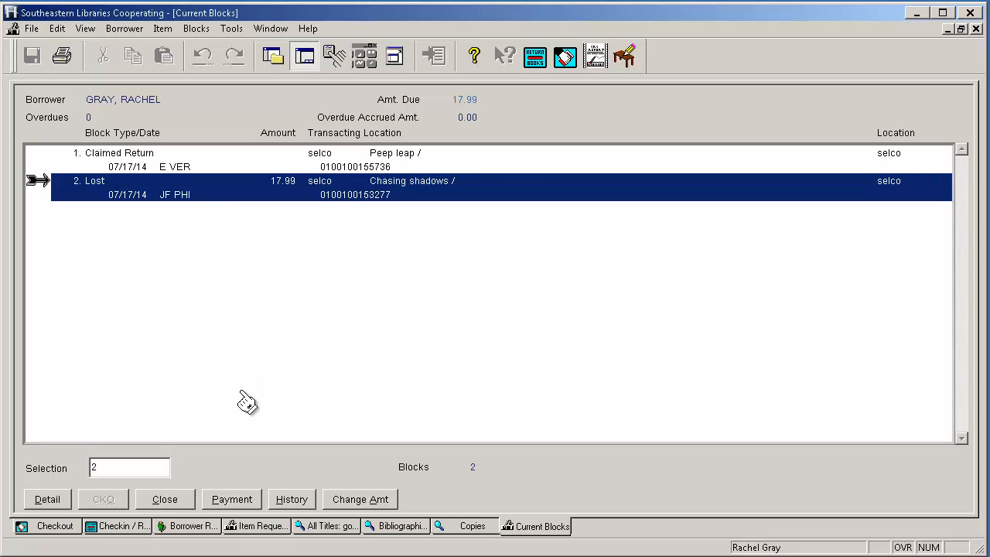
pyautogui.click(231, 499)
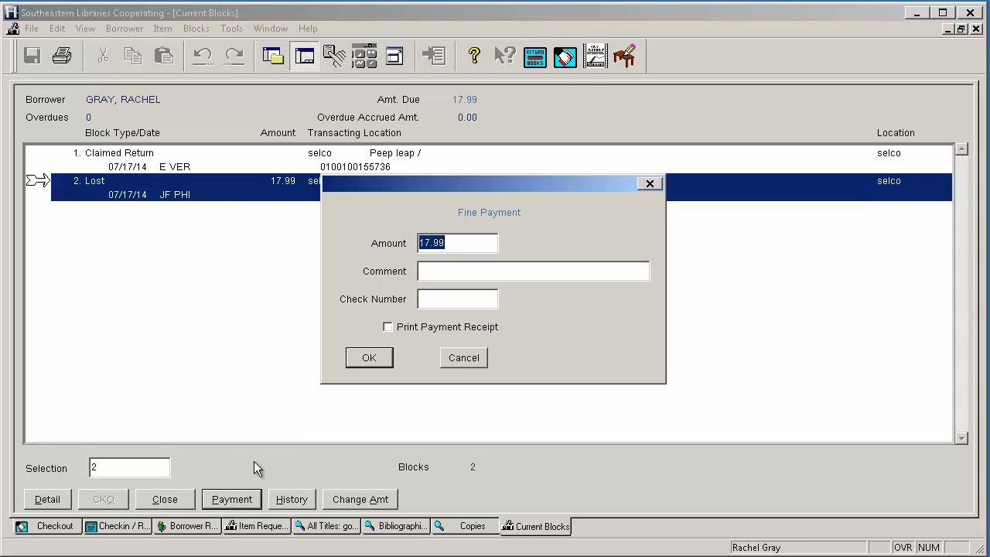
pyautogui.click(456, 357)
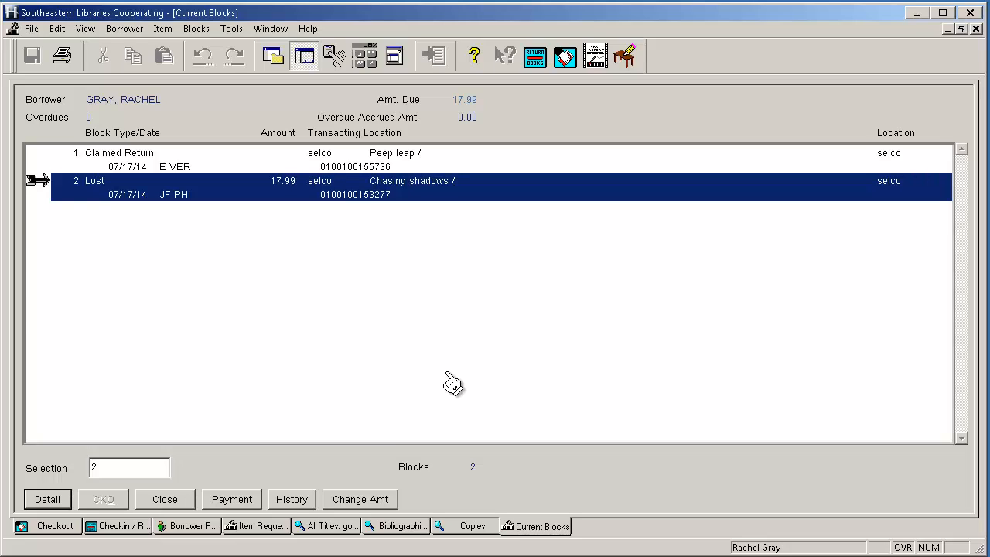
pyautogui.click(118, 529)
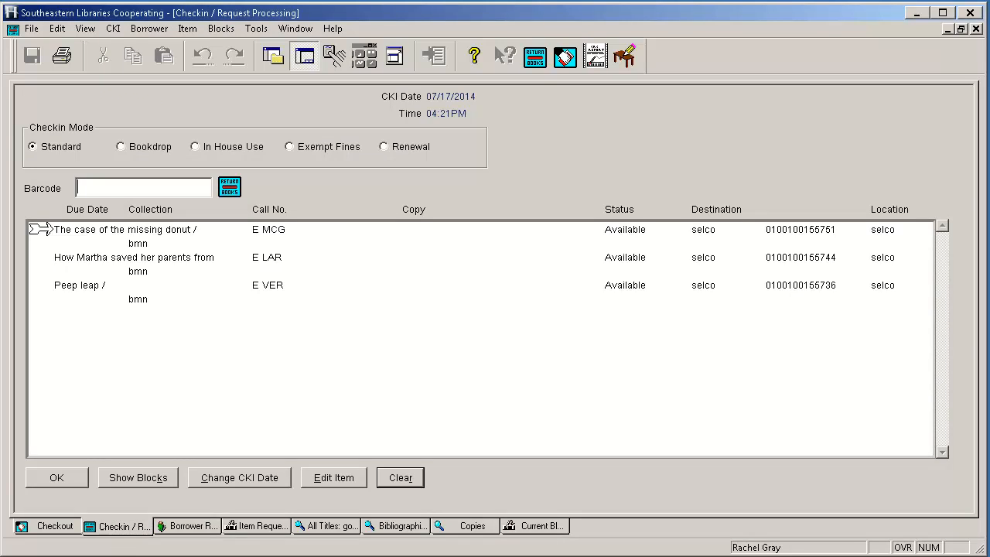
pyautogui.write('0100100155736')
pyautogui.press('Return')
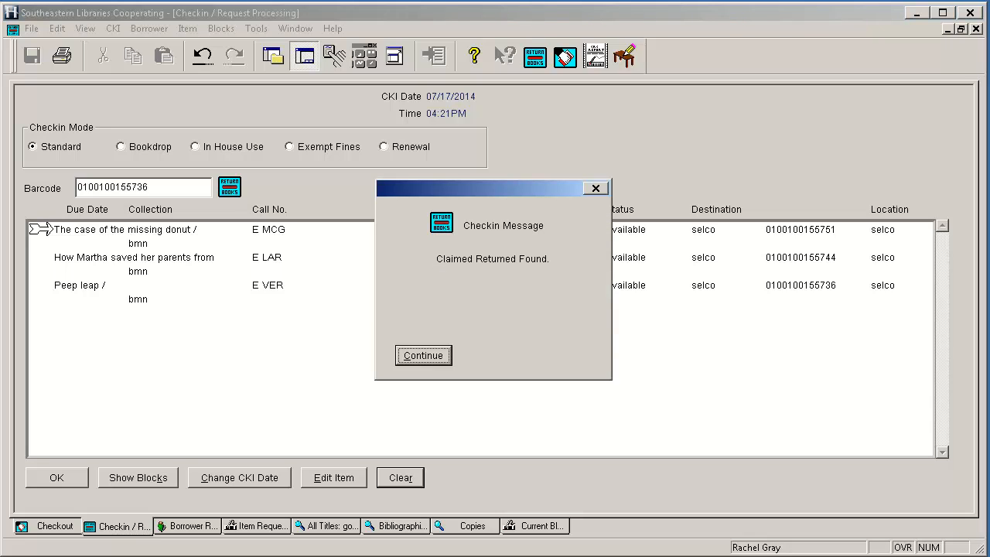
pyautogui.press('Return')
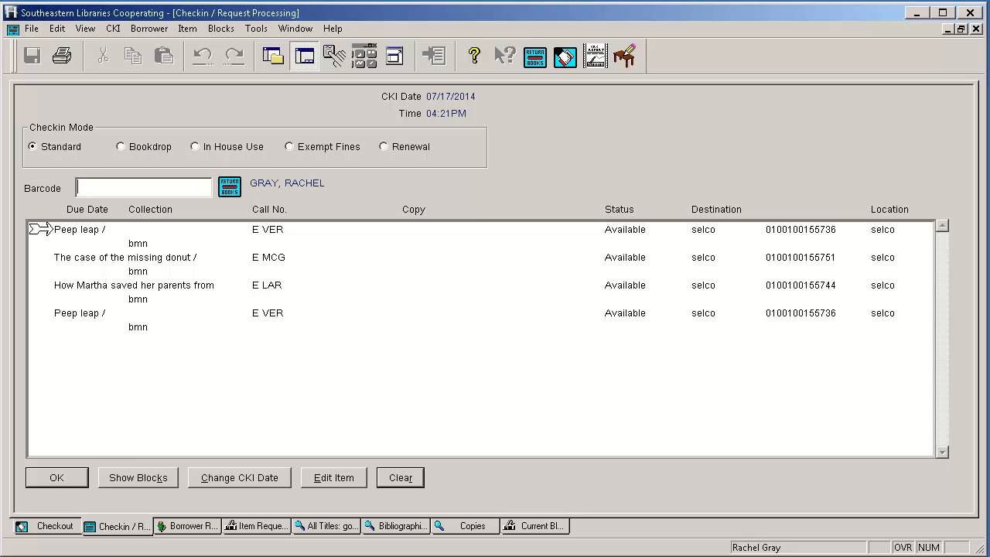
pyautogui.write('0100100153277')
pyautogui.press('Return')
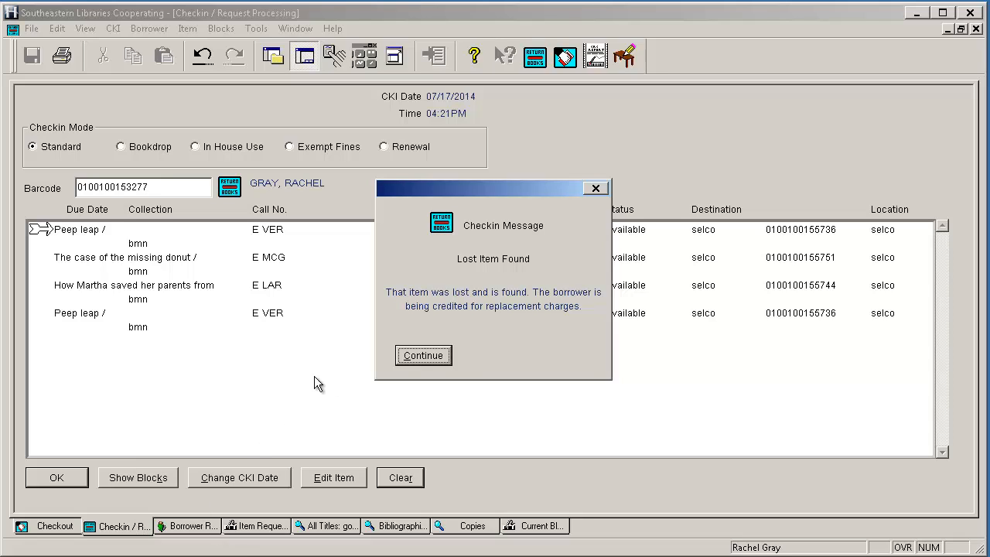
pyautogui.click(444, 352)
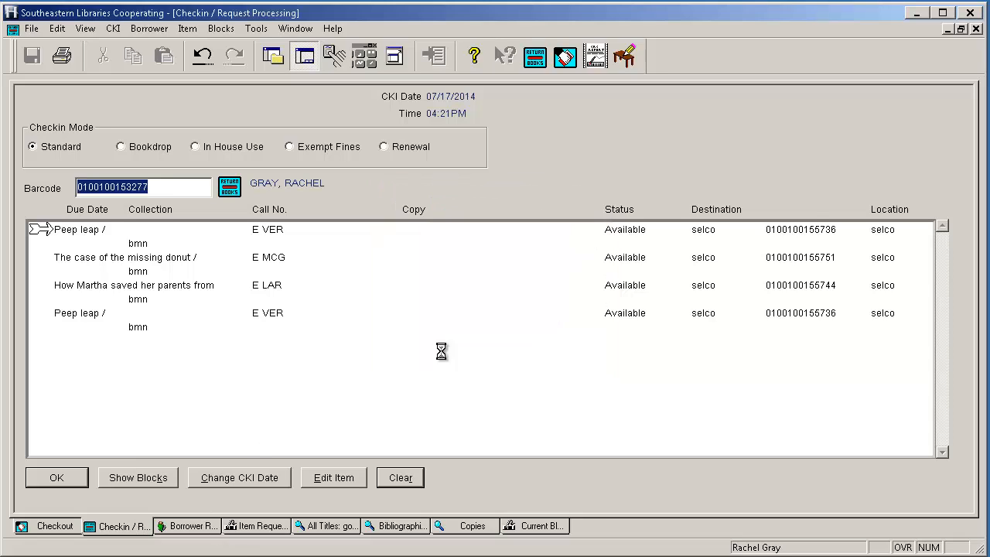
# - Close the borrower's request list and clear all items from the check-in list
pyautogui.click(209, 529)
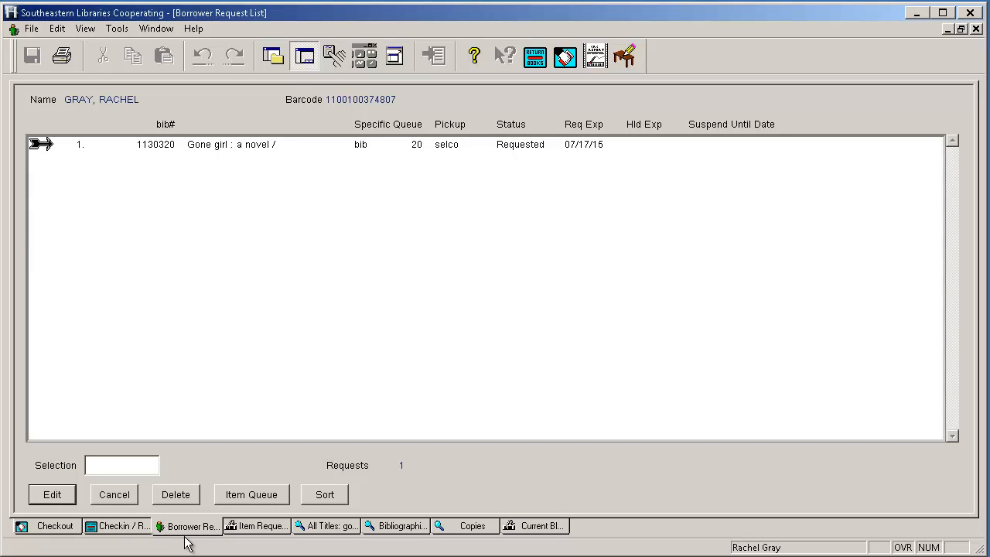
pyautogui.rightClick(182, 531)
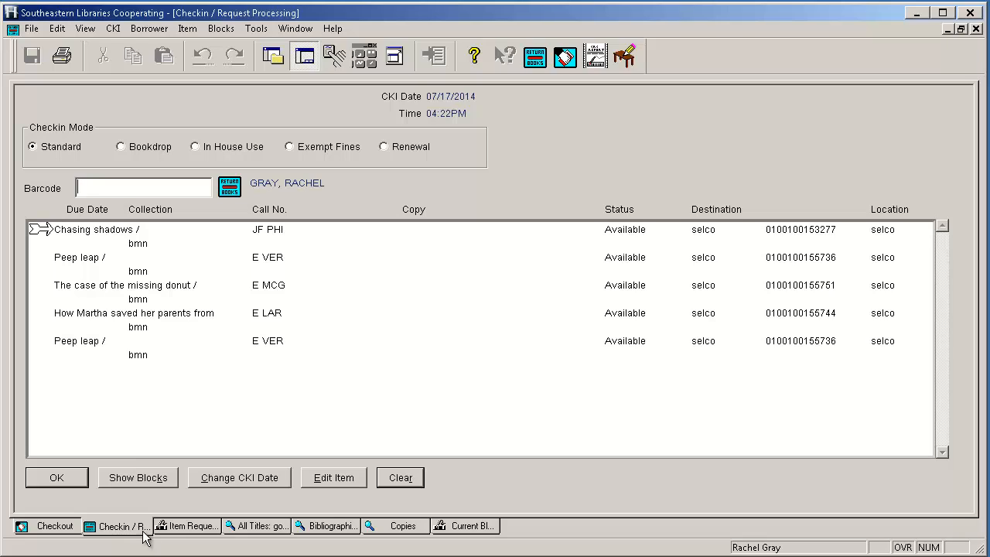
pyautogui.click(400, 478)
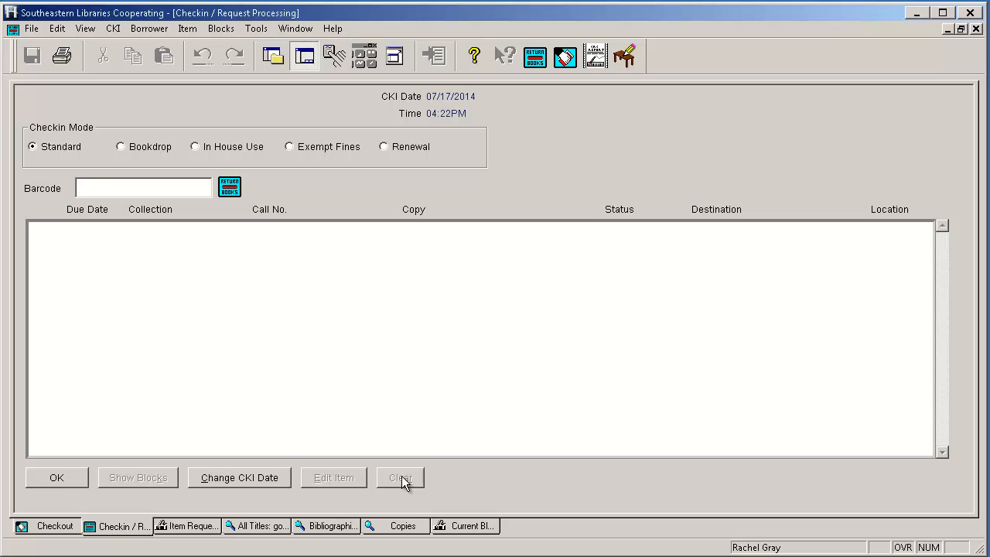
pyautogui.write('0100100155736')
pyautogui.press('Return')
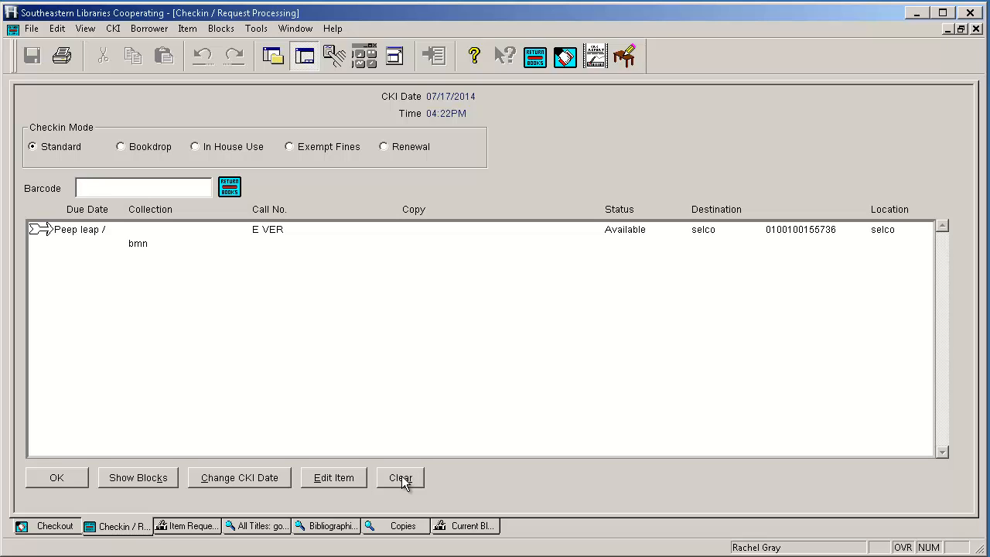
pyautogui.write('0100100153277')
pyautogui.press('Return')
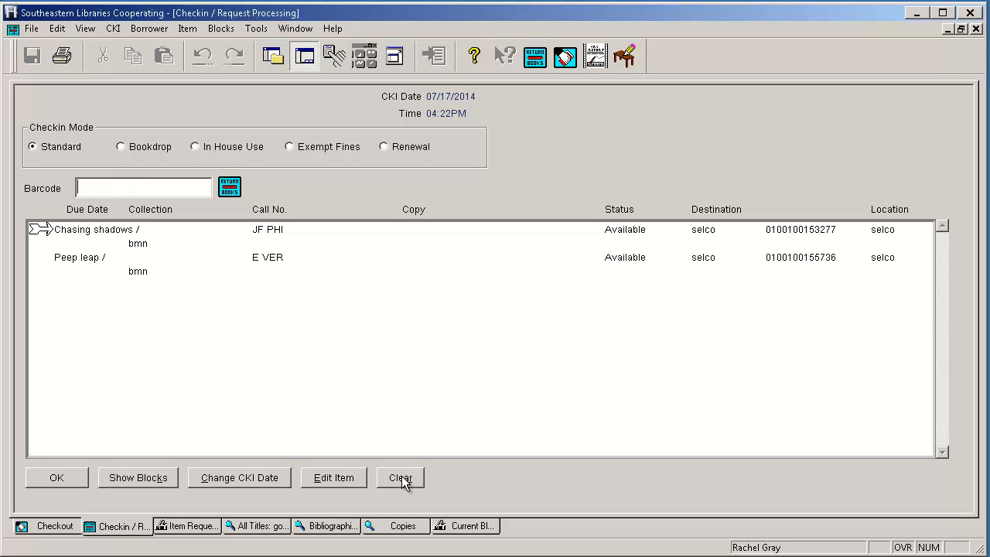
pyautogui.write('0100100155751')
pyautogui.press('Return')
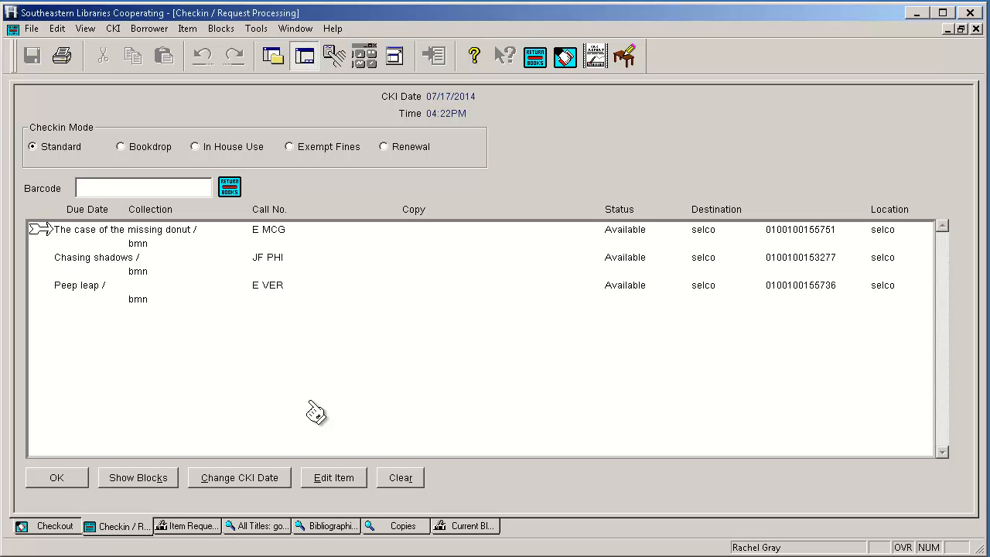
# - Batch change the Collection of all three checked-in items to bf, save the change and return to the check-in list
pyautogui.click(147, 242)
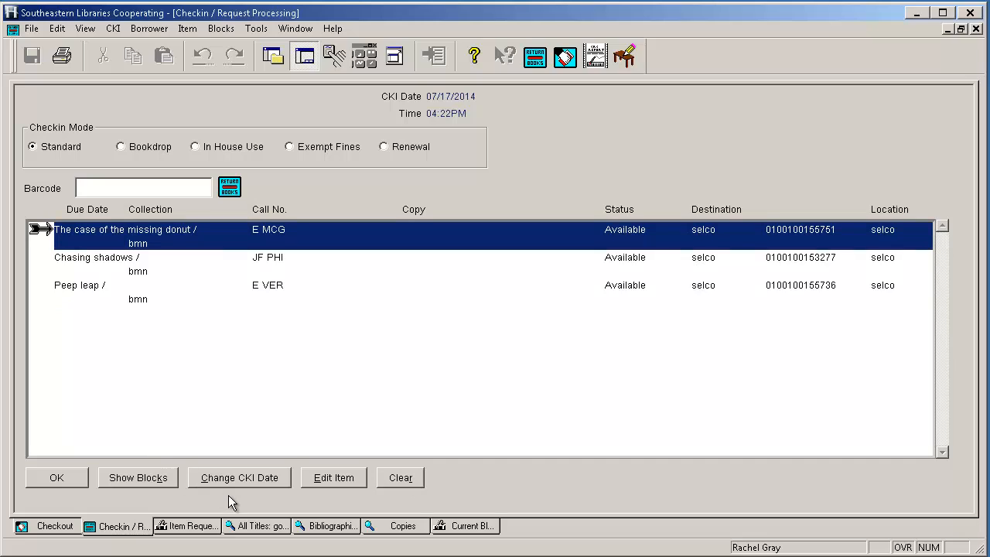
pyautogui.hotkey('ctrl', 'a')
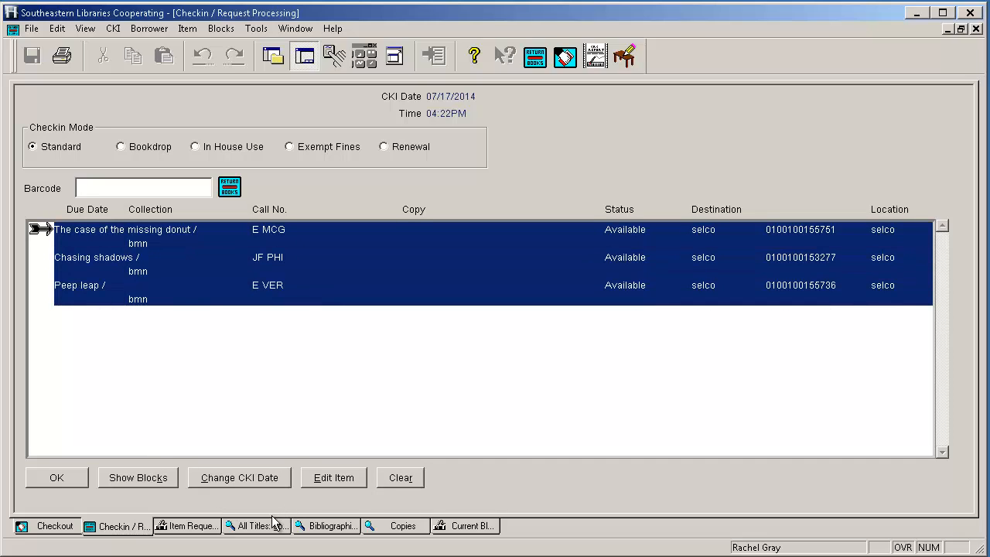
pyautogui.click(338, 481)
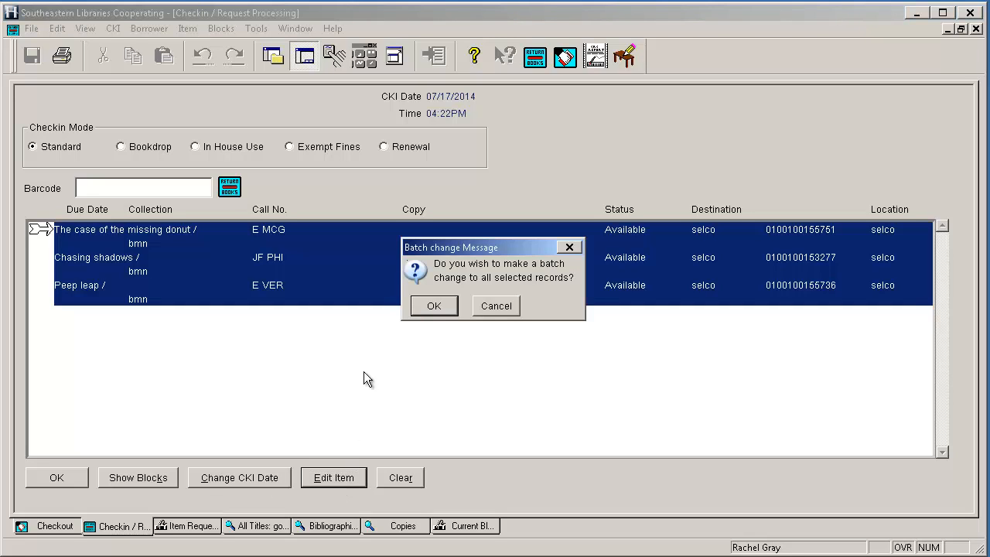
pyautogui.click(433, 308)
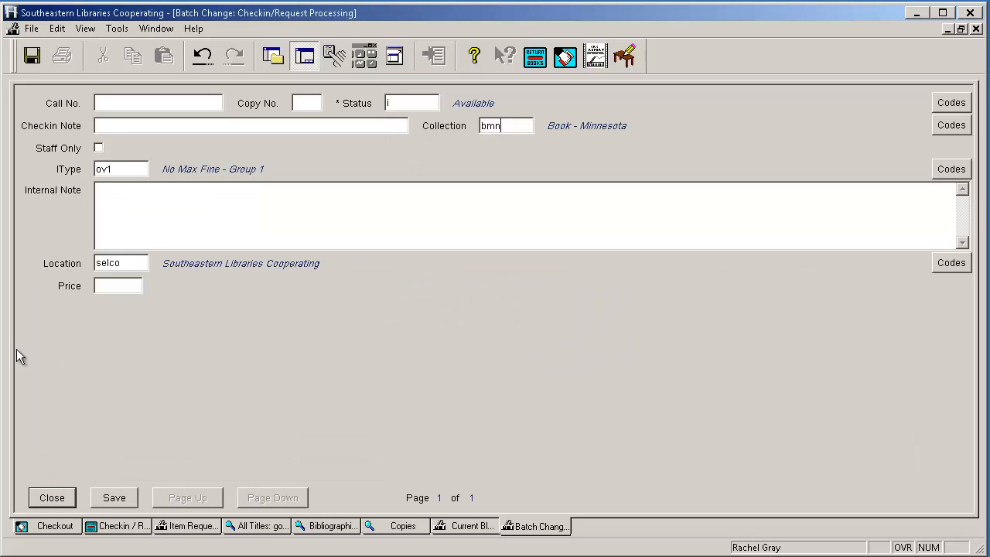
pyautogui.doubleClick(481, 129)
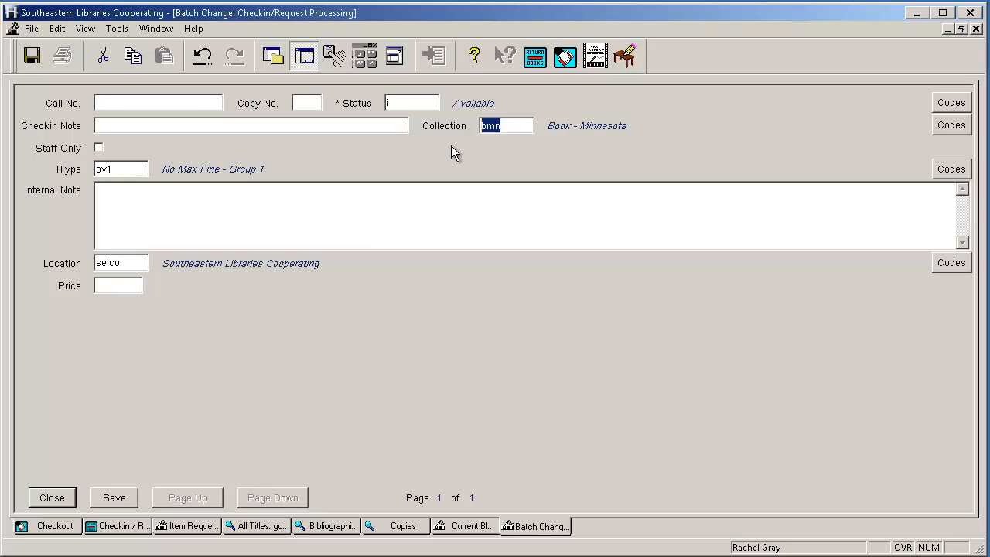
pyautogui.write('bf')
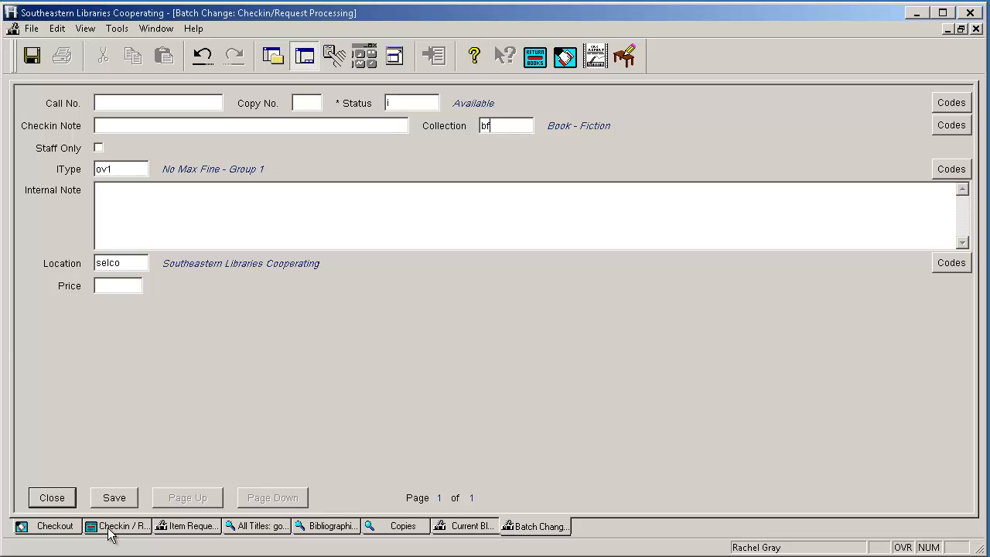
pyautogui.click(113, 500)
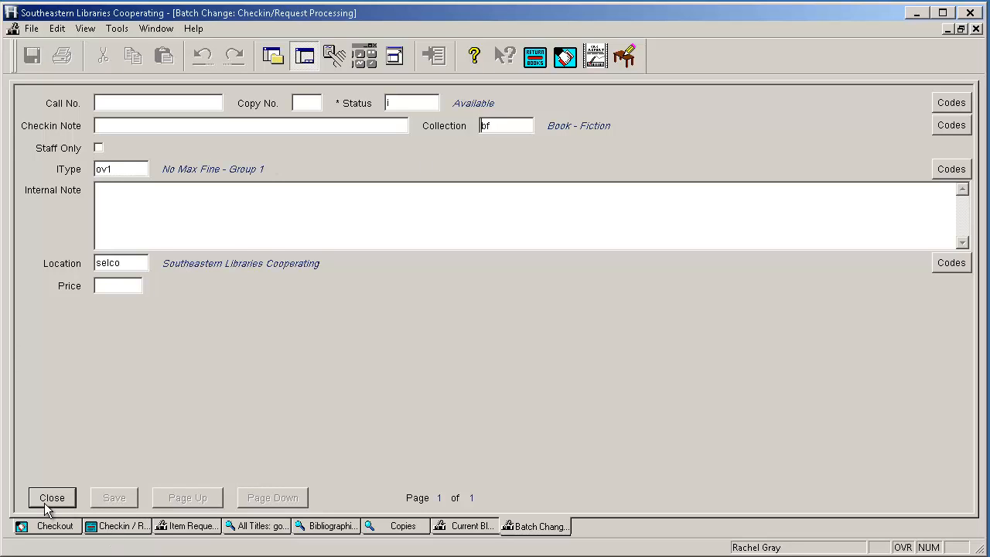
pyautogui.click(46, 500)
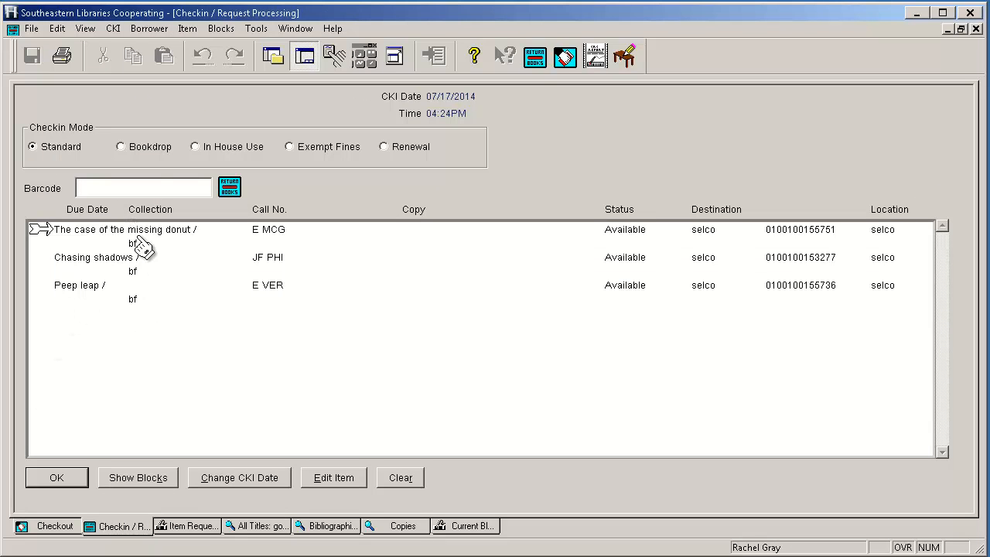
pyautogui.click(135, 298)
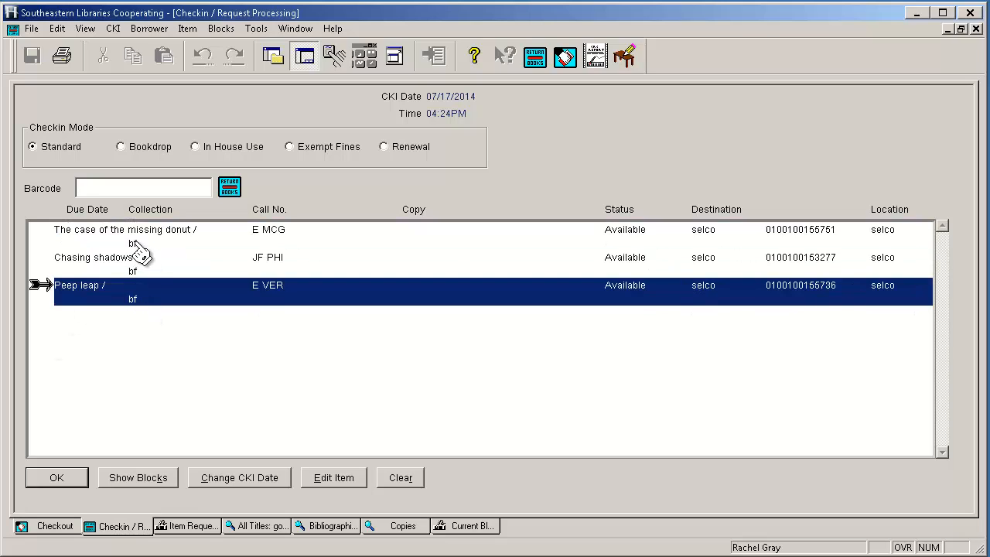